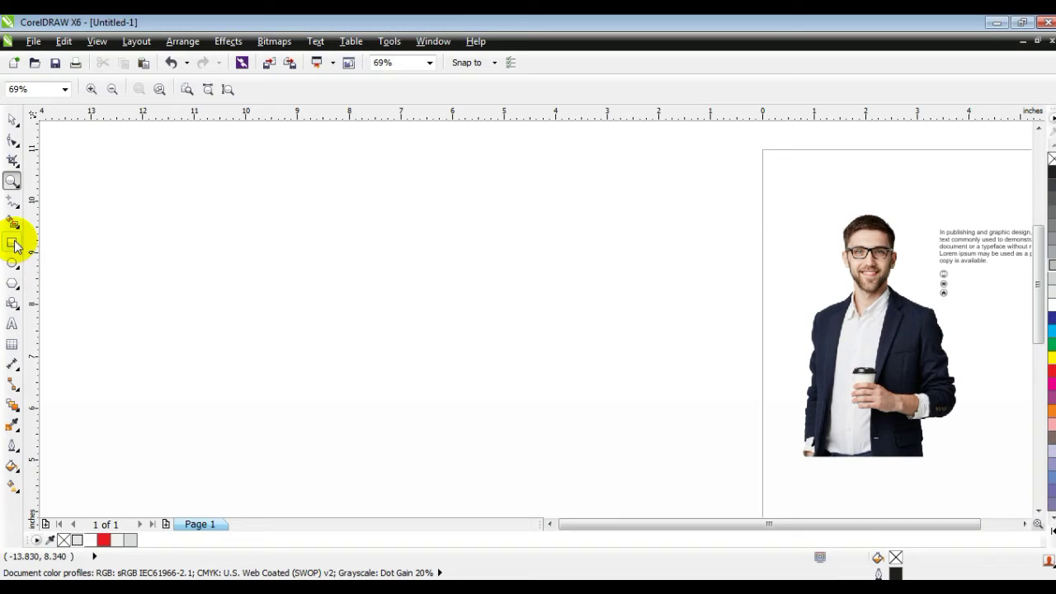
# Draw a square about 5.41 in wide in the empty area beside the page.
pyautogui.click(13, 243)
pyautogui.press('ctrl')
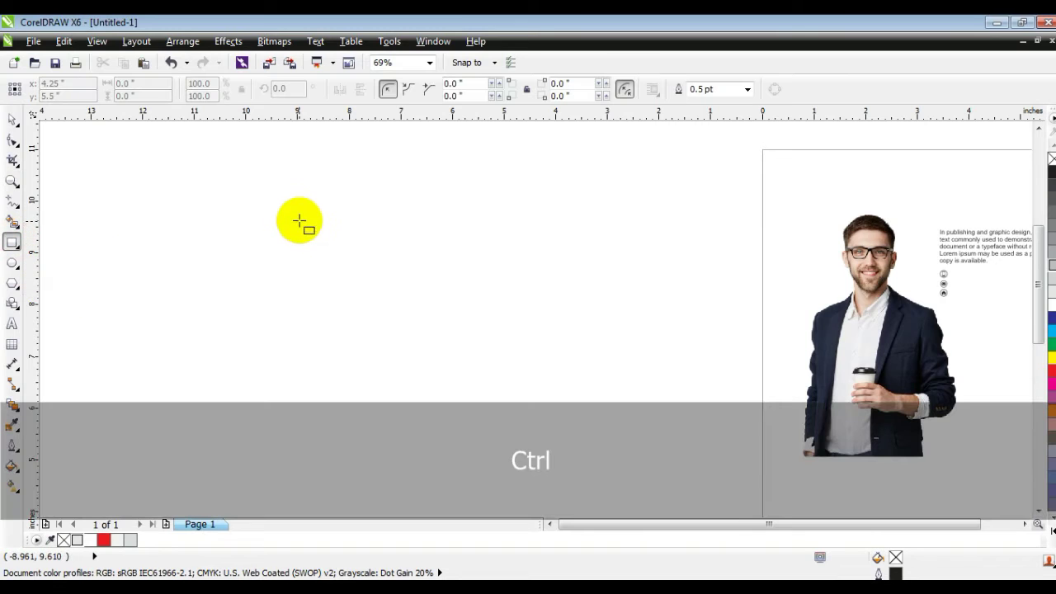
pyautogui.moveTo(300, 190); pyautogui.dragTo(426, 470)
pyautogui.click(8, 183)
pyautogui.moveTo(255, 170); pyautogui.dragTo(613, 495)
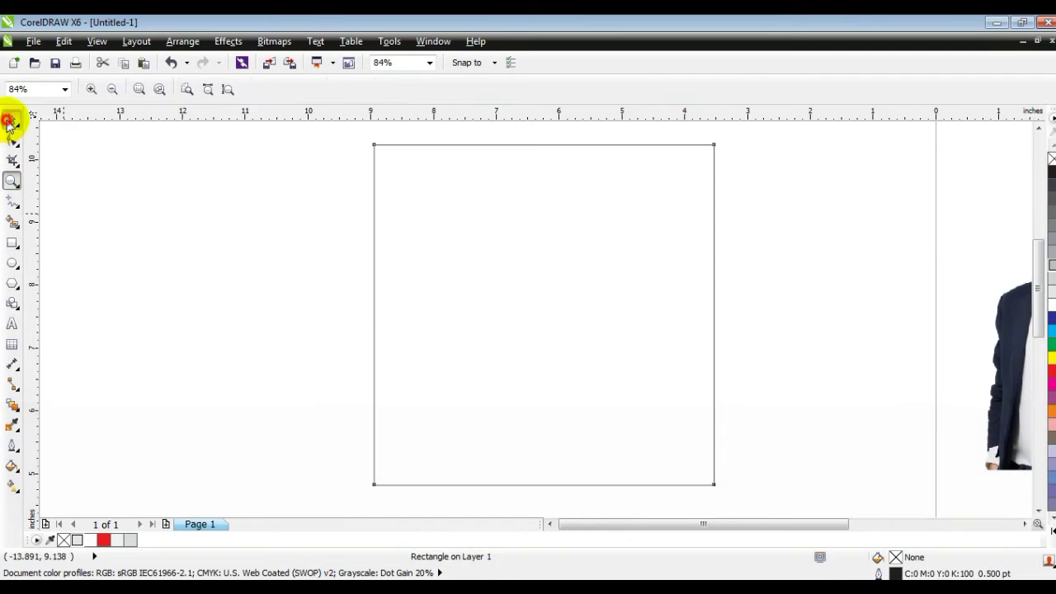
# Fill the large square with light grey C0 M0 Y0 K5.
pyautogui.click(10, 121)
pyautogui.click(520, 306)
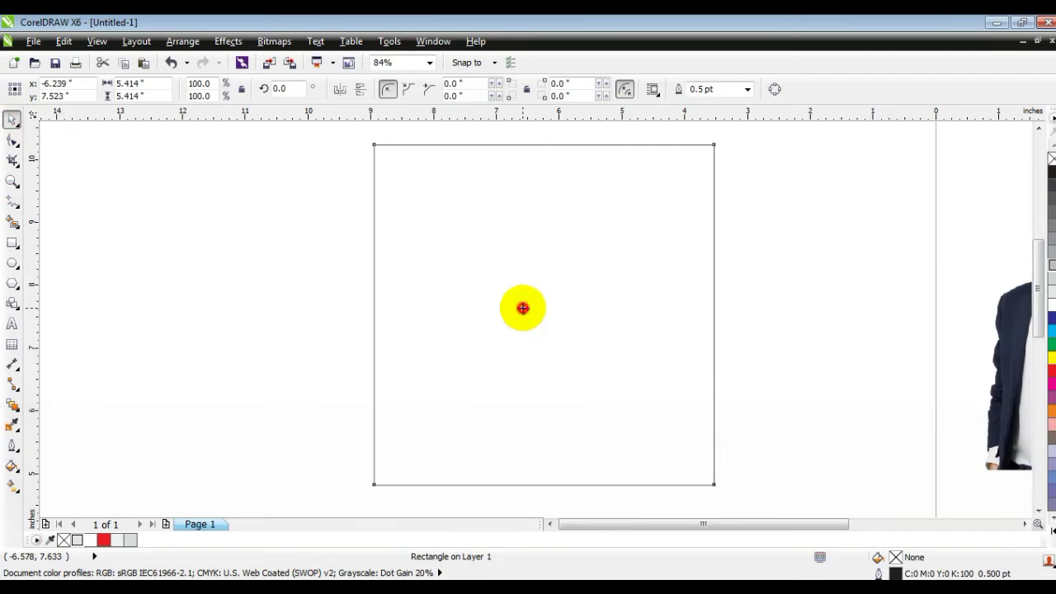
pyautogui.click(118, 541)
pyautogui.click(291, 277)
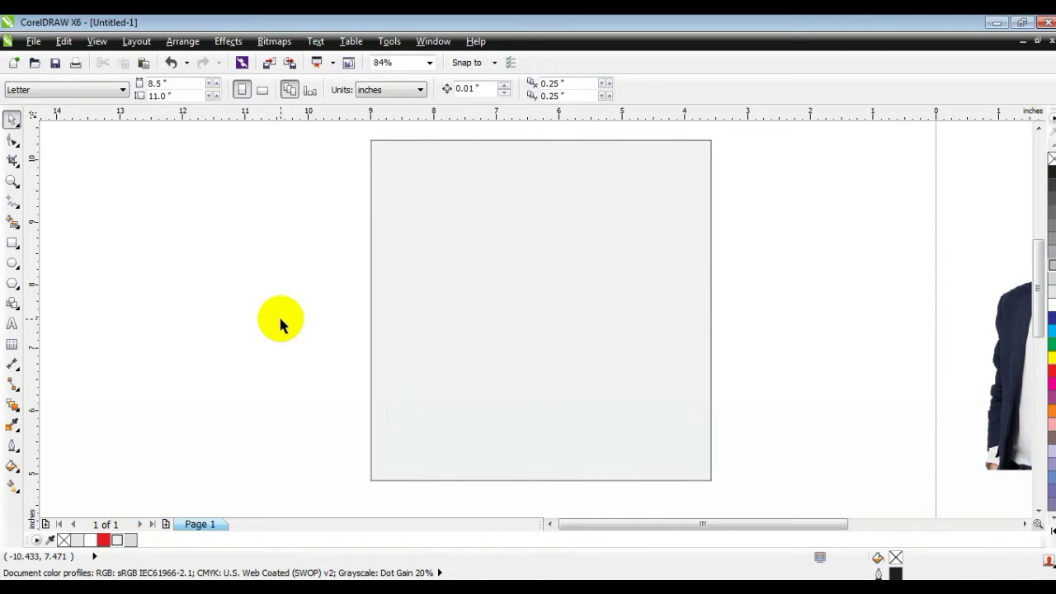
# Draw a second square about 2.56 in wide beside the large grey square.
pyautogui.click(12, 242)
pyautogui.moveTo(89, 228); pyautogui.dragTo(189, 390)
pyautogui.click(12, 119)
pyautogui.moveTo(165, 253); pyautogui.dragTo(216, 264)
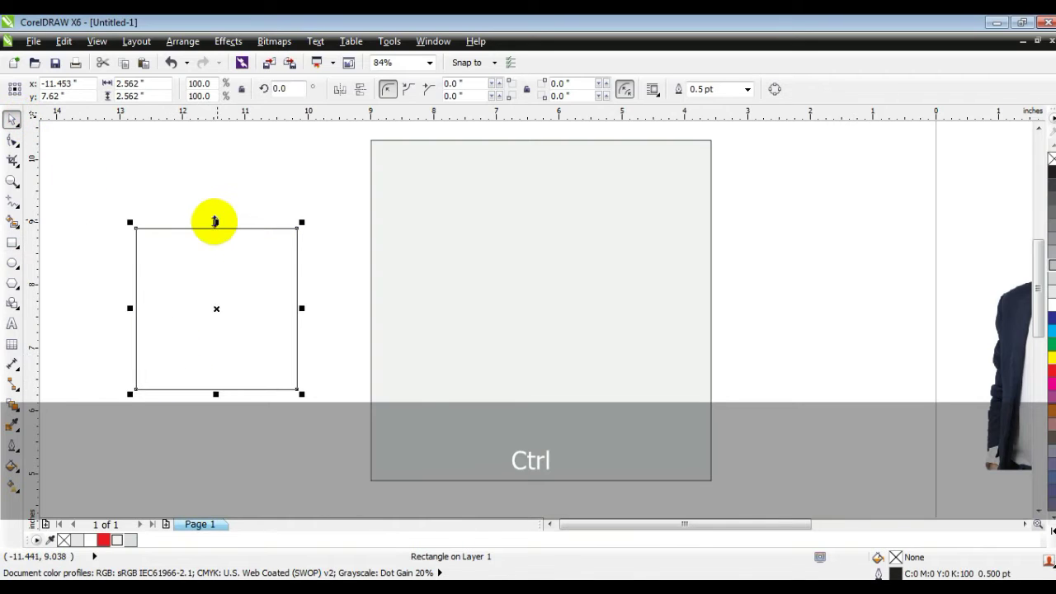
# Add a one-step inside contour offset about 0.435 in to the small square.
pyautogui.click(15, 406)
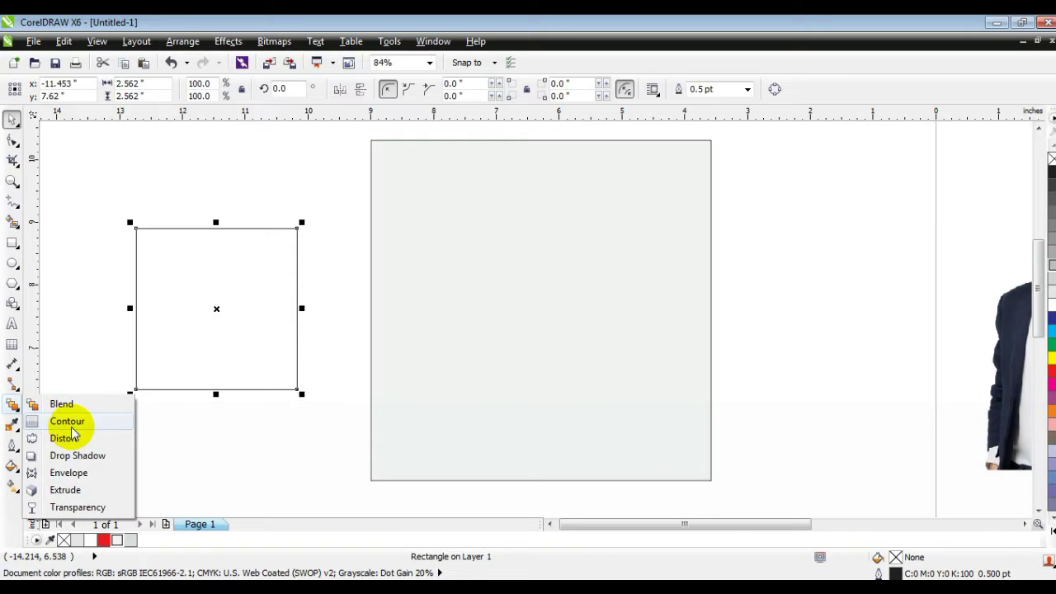
pyautogui.moveTo(141, 234); pyautogui.dragTo(157, 281)
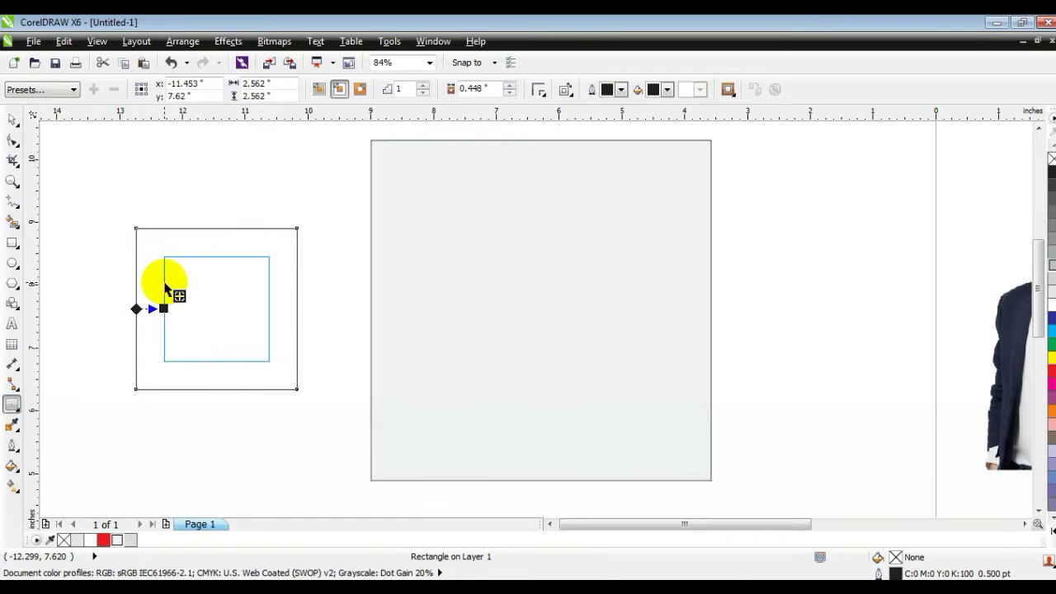
pyautogui.moveTo(164, 284); pyautogui.dragTo(165, 285)
pyautogui.click(12, 124)
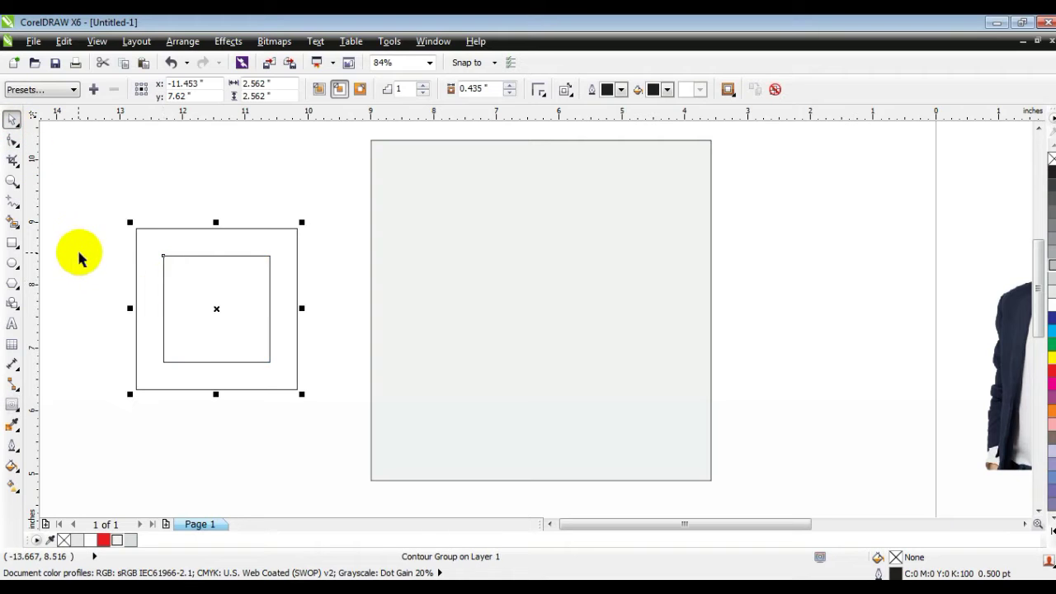
# Break the contour group apart and combine both squares into a single hollow frame.
pyautogui.click(183, 41)
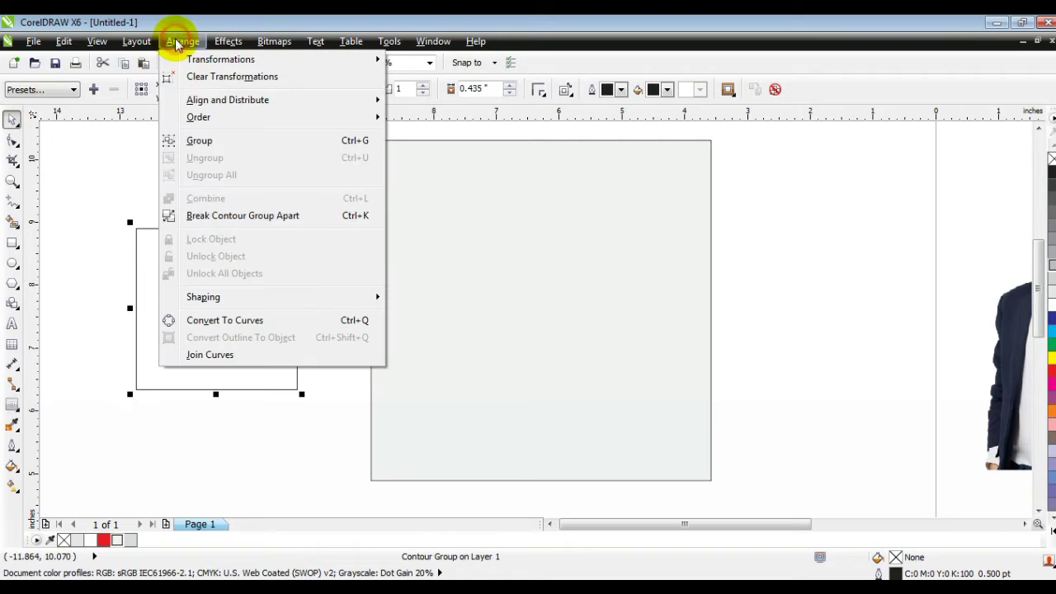
pyautogui.click(220, 216)
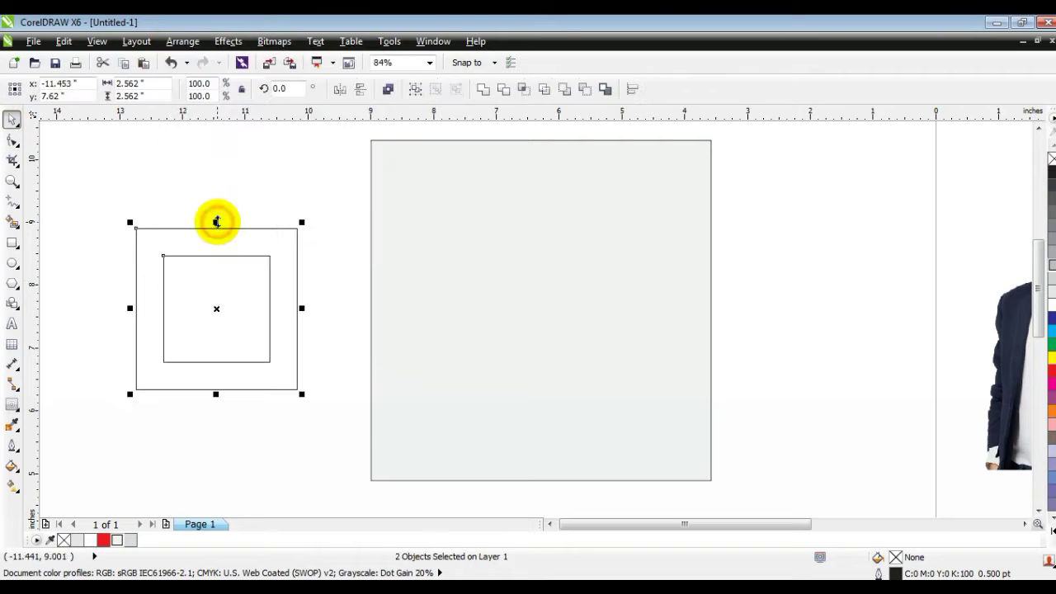
pyautogui.click(391, 89)
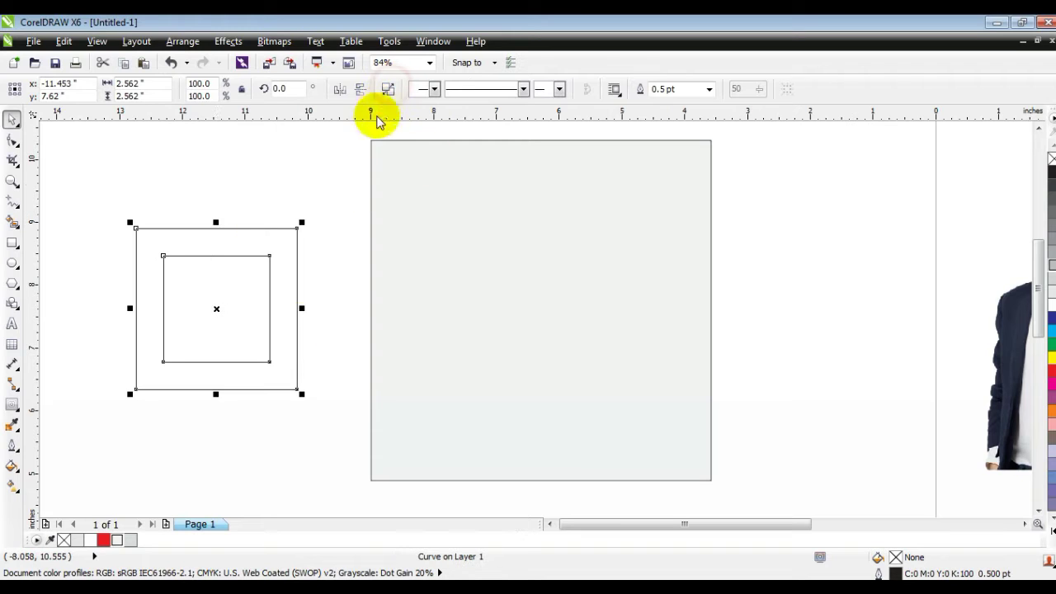
# Fill the hollow frame with grey C0 M0 Y0 K15 and rotate it to 315° over the large square.
pyautogui.click(129, 540)
pyautogui.moveTo(275, 294); pyautogui.dragTo(459, 245)
pyautogui.click(465, 242)
pyautogui.moveTo(483, 174); pyautogui.dragTo(483, 264)
# Enlarge the diamond frame to about 3.93 in and place copies across the large square's left edge, upper-right corner and lower-right edge.
pyautogui.moveTo(408, 205); pyautogui.dragTo(382, 181)
pyautogui.moveTo(489, 354); pyautogui.dragTo(500, 365)
pyautogui.moveTo(443, 240); pyautogui.dragTo(435, 246)
pyautogui.moveTo(413, 296)
pyautogui.mouseDown()
pyautogui.moveTo(641, 255)
pyautogui.moveTo(691, 215)
pyautogui.moveTo(713, 217)
pyautogui.moveTo(751, 344)
pyautogui.moveTo(705, 432)
pyautogui.moveTo(770, 430)
pyautogui.moveTo(775, 417)
pyautogui.mouseUp()
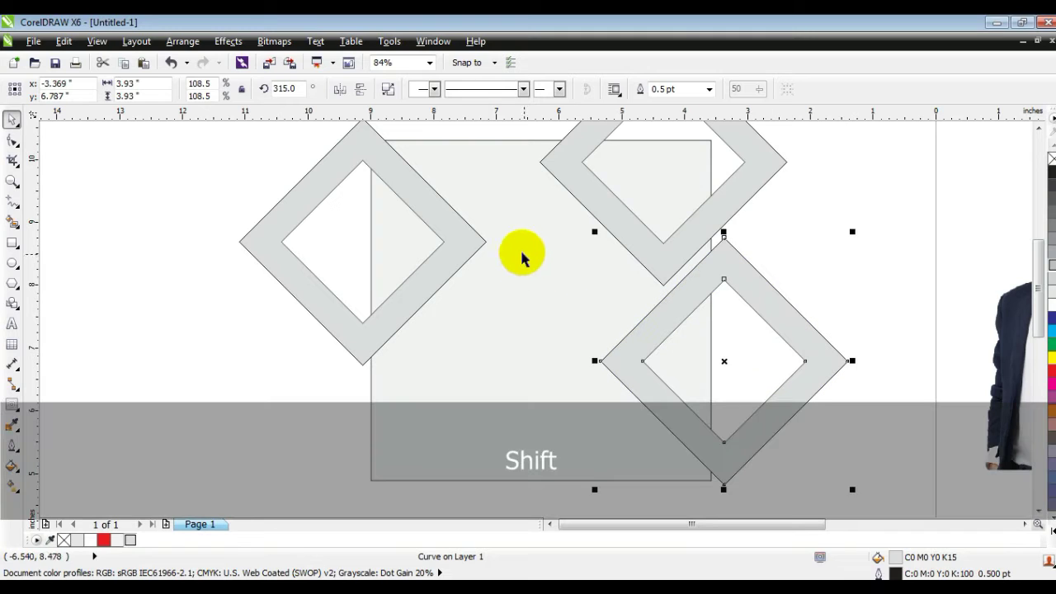
# Remove the outlines from all three grey diamond frames.
pyautogui.keyDown('shift'); pyautogui.click(465, 238); pyautogui.keyUp('shift')
pyautogui.keyDown('shift'); pyautogui.click(635, 239); pyautogui.keyUp('shift')
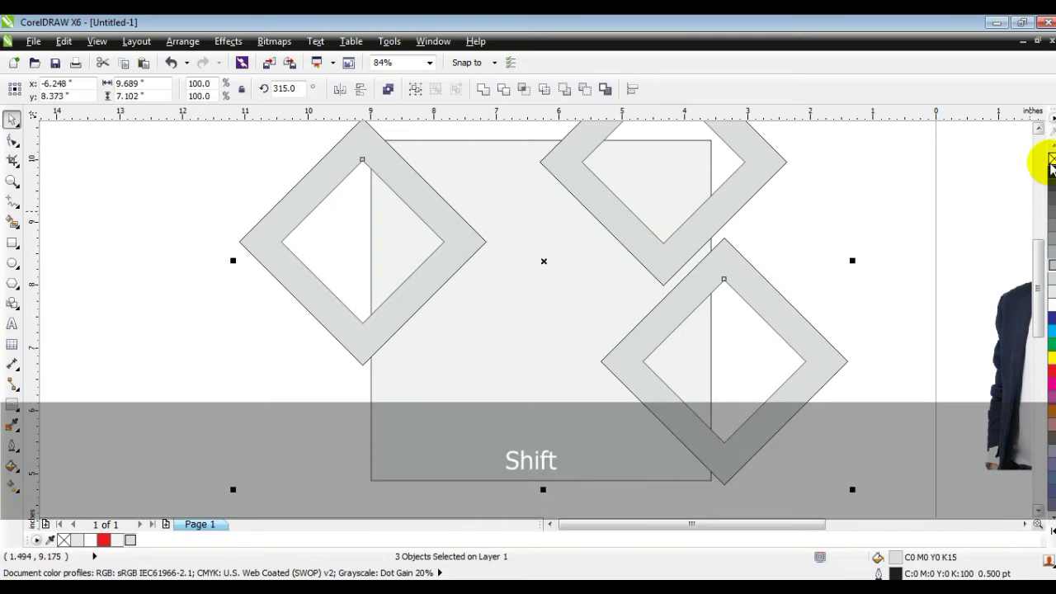
pyautogui.rightClick(1051, 157)
# PowerClip the three diamond frames inside the large grey square.
pyautogui.rightClick(662, 253)
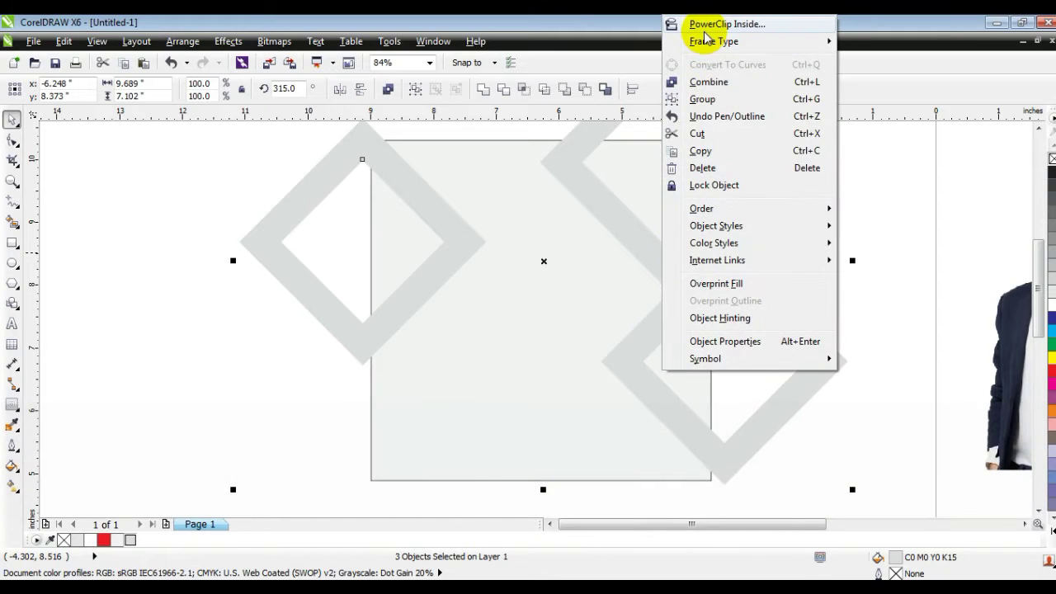
pyautogui.click(704, 26)
pyautogui.click(446, 162)
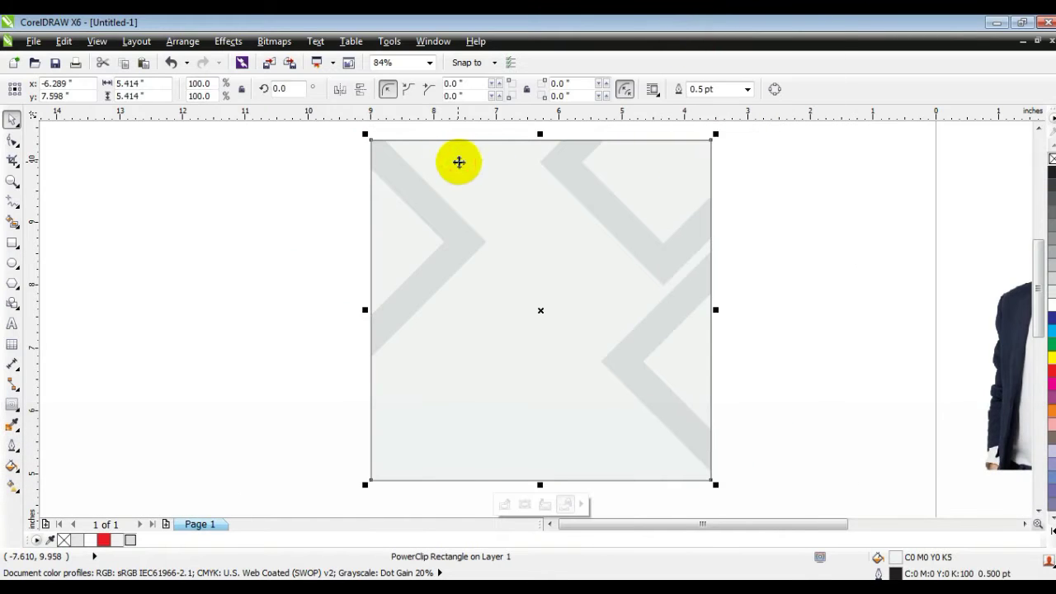
pyautogui.click(799, 220)
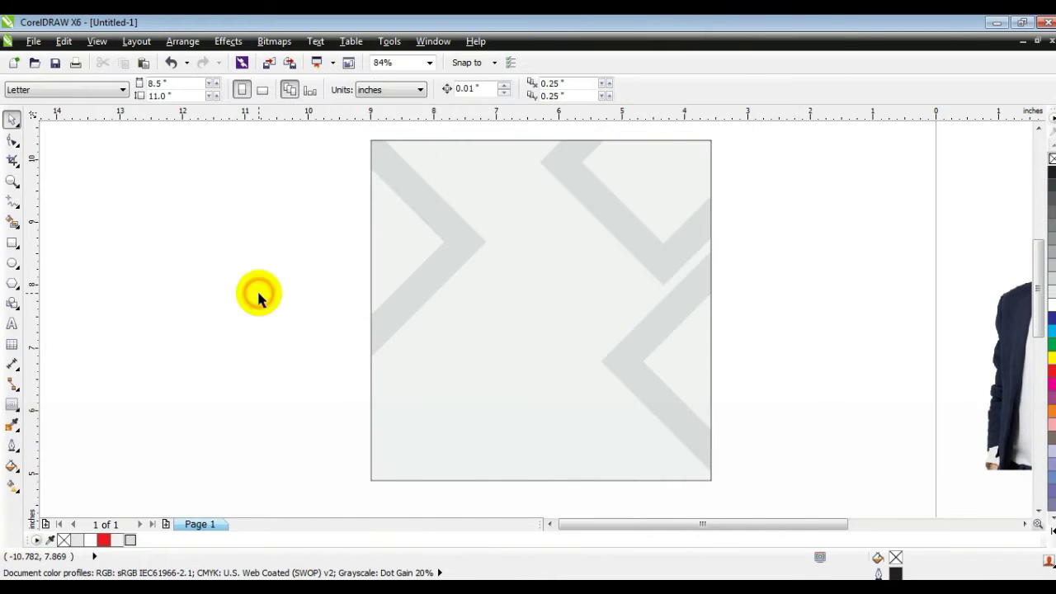
# Draw a square in the middle of the grey background and shrink it to about 2.08 in wide.
pyautogui.click(13, 245)
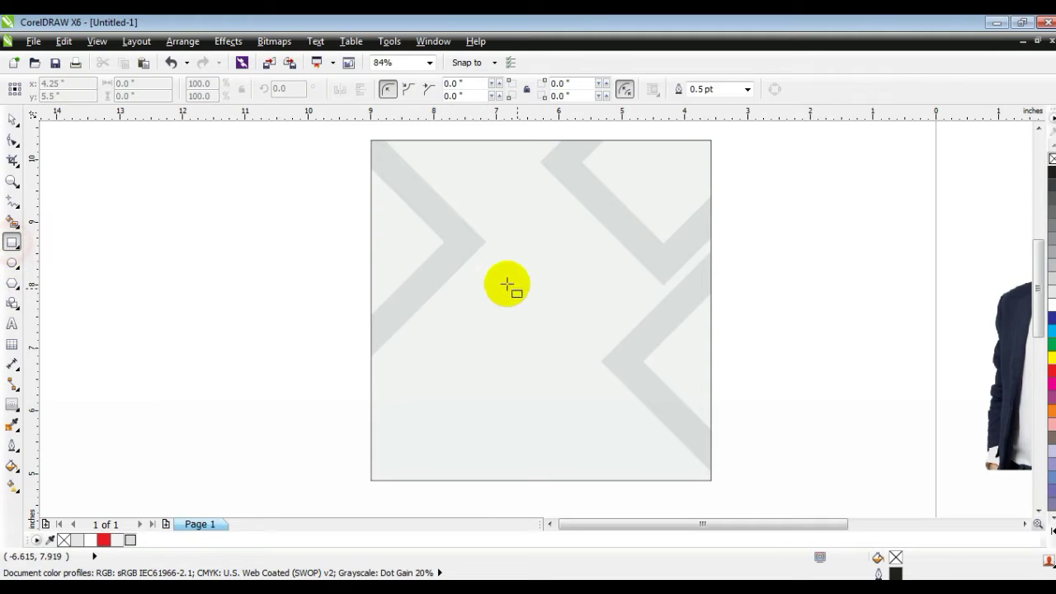
pyautogui.moveTo(461, 218); pyautogui.dragTo(537, 381)
pyautogui.click(10, 182)
pyautogui.moveTo(341, 188); pyautogui.dragTo(759, 405)
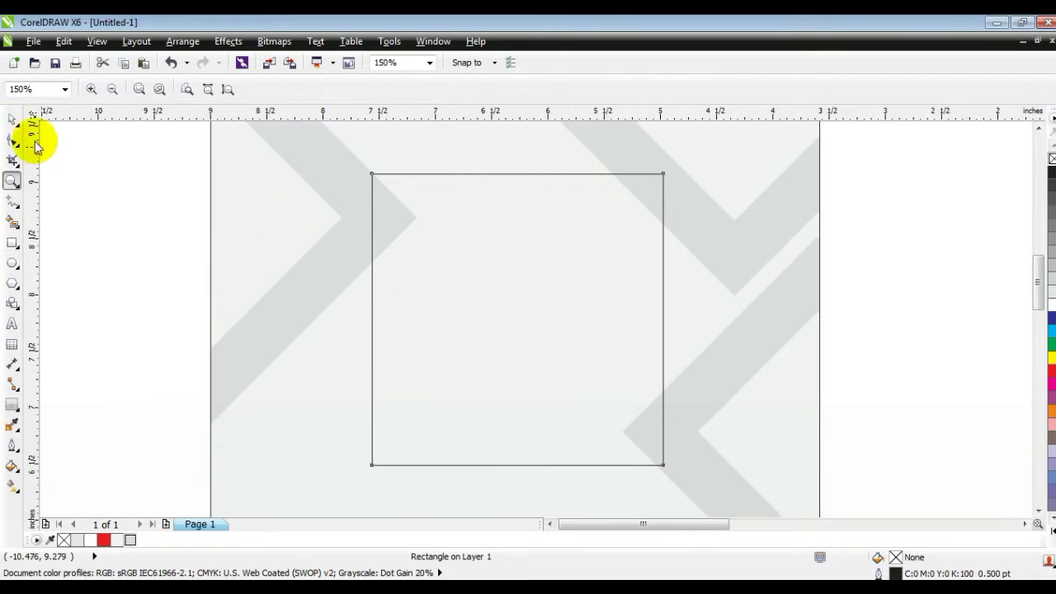
pyautogui.click(14, 118)
pyautogui.moveTo(668, 167); pyautogui.dragTo(649, 193)
pyautogui.hotkey('shift', 'F2')
pyautogui.press('Escape')
# Edit the background's PowerClip contents, shift the three diamond frames closer to its edges and finish editing.
pyautogui.click(681, 265)
pyautogui.press('d')
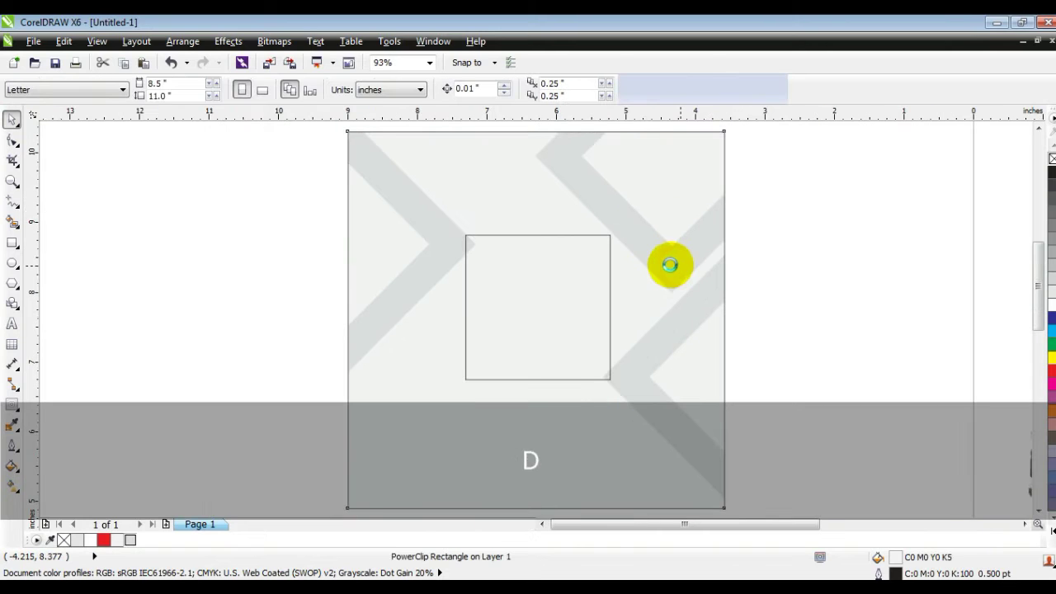
pyautogui.click(671, 266)
pyautogui.moveTo(813, 298); pyautogui.dragTo(787, 288)
pyautogui.moveTo(684, 238)
pyautogui.mouseDown()
pyautogui.moveTo(696, 231)
pyautogui.moveTo(699, 240)
pyautogui.mouseUp()
pyautogui.click(738, 276)
pyautogui.moveTo(880, 234); pyautogui.dragTo(857, 228)
pyautogui.click(438, 267)
pyautogui.moveTo(479, 384); pyautogui.dragTo(443, 289)
pyautogui.moveTo(436, 243); pyautogui.dragTo(440, 227)
pyautogui.rightClick(242, 253)
pyautogui.press('f')
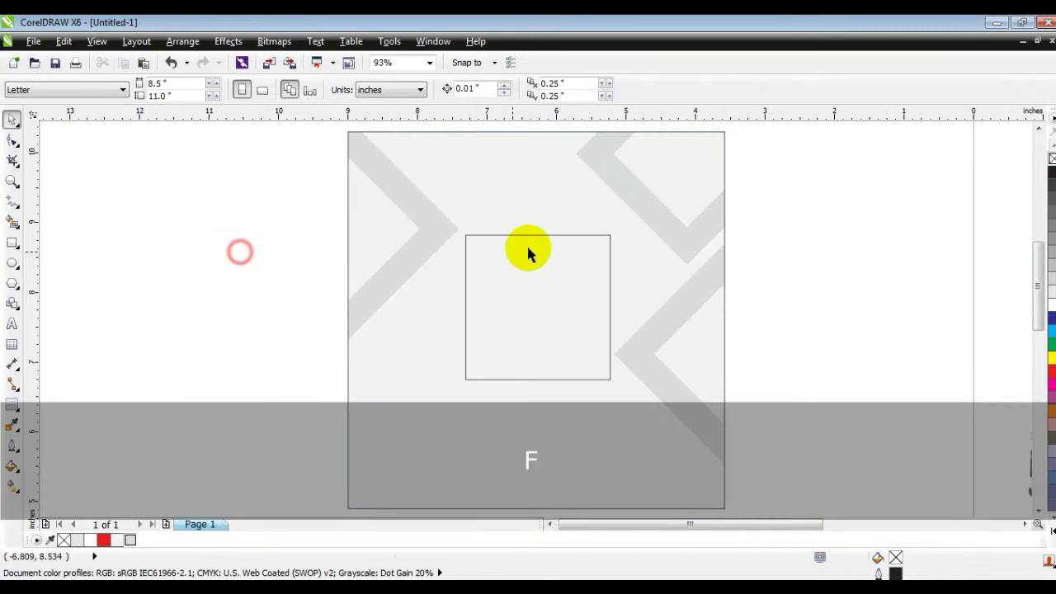
# Add a one-step inside contour offset about 0.058 in to the central square.
pyautogui.click(536, 235)
pyautogui.keyDown('shift'); pyautogui.click(649, 299); pyautogui.keyUp('shift')
pyautogui.hotkey('shift', 'F2')
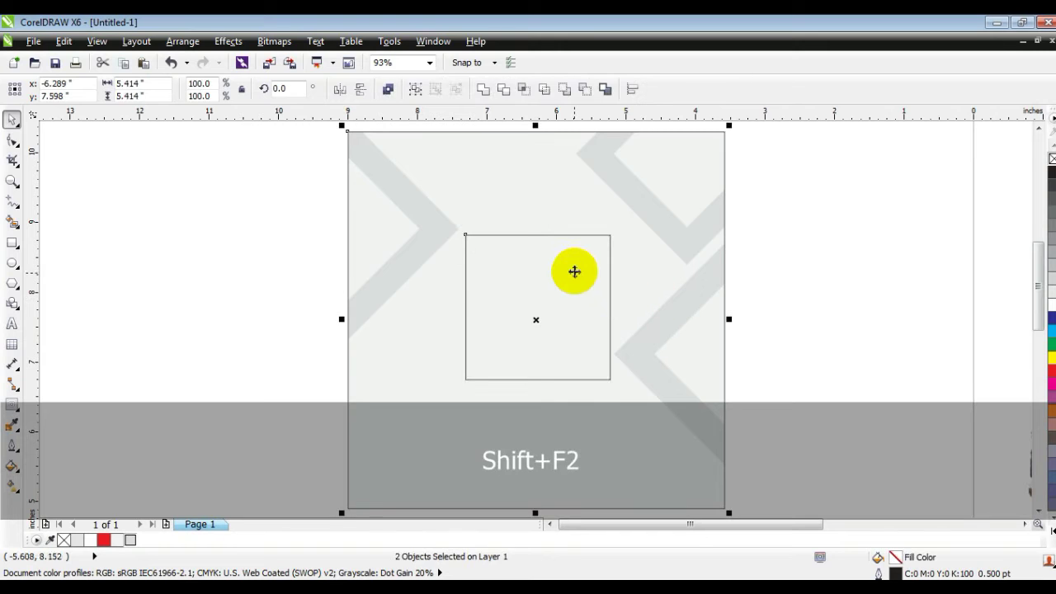
pyautogui.press('Escape')
pyautogui.click(574, 269)
pyautogui.click(12, 181)
pyautogui.moveTo(342, 217); pyautogui.dragTo(779, 413)
pyautogui.click(10, 405)
pyautogui.click(357, 164)
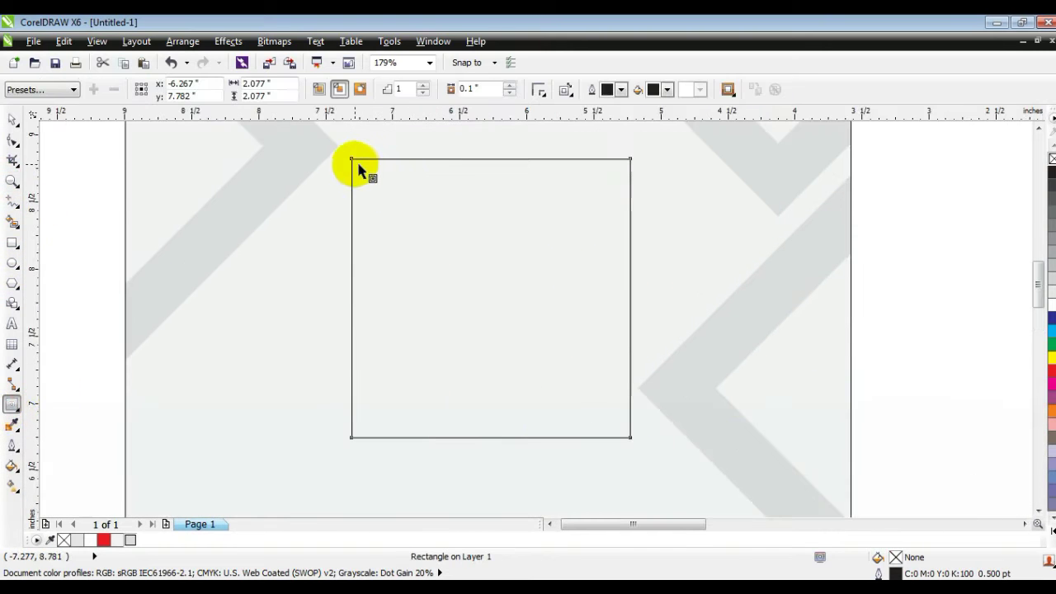
pyautogui.moveTo(352, 162); pyautogui.dragTo(360, 187)
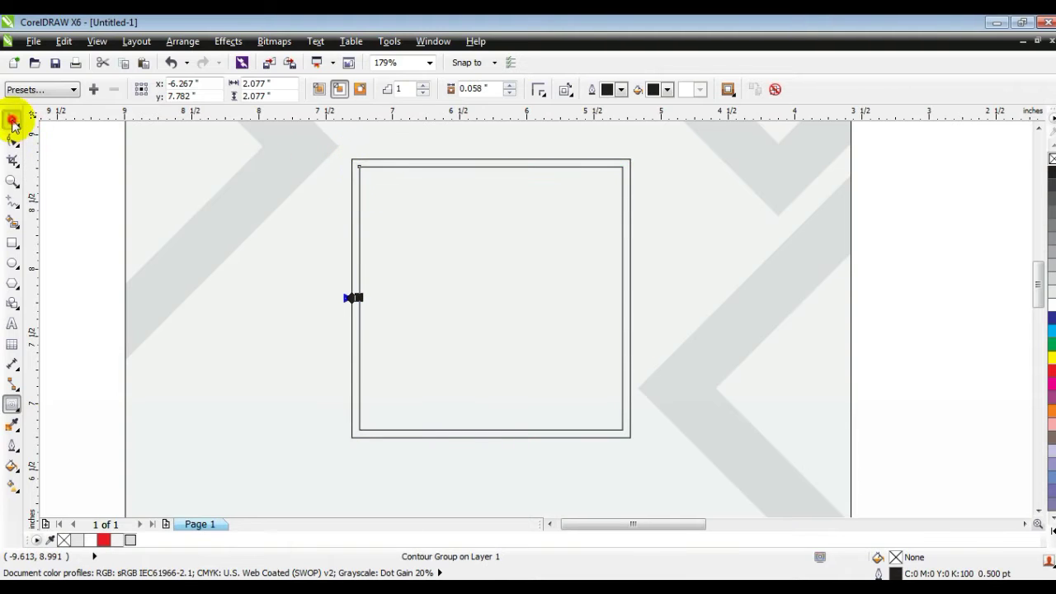
# Break the central contour group apart and combine its two squares into one thin frame.
pyautogui.click(12, 121)
pyautogui.click(187, 41)
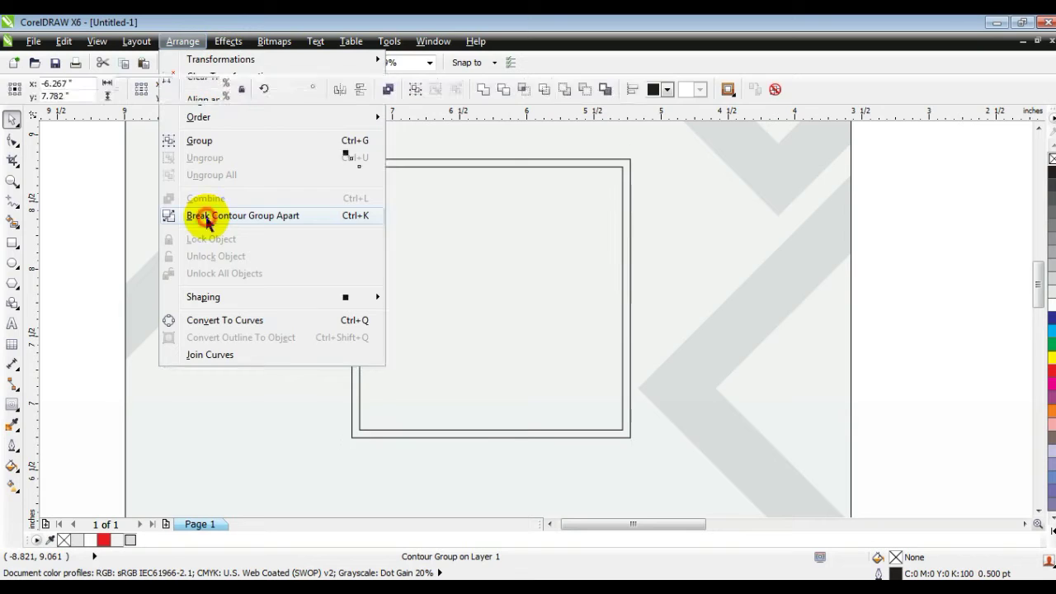
pyautogui.click(206, 215)
pyautogui.click(352, 297)
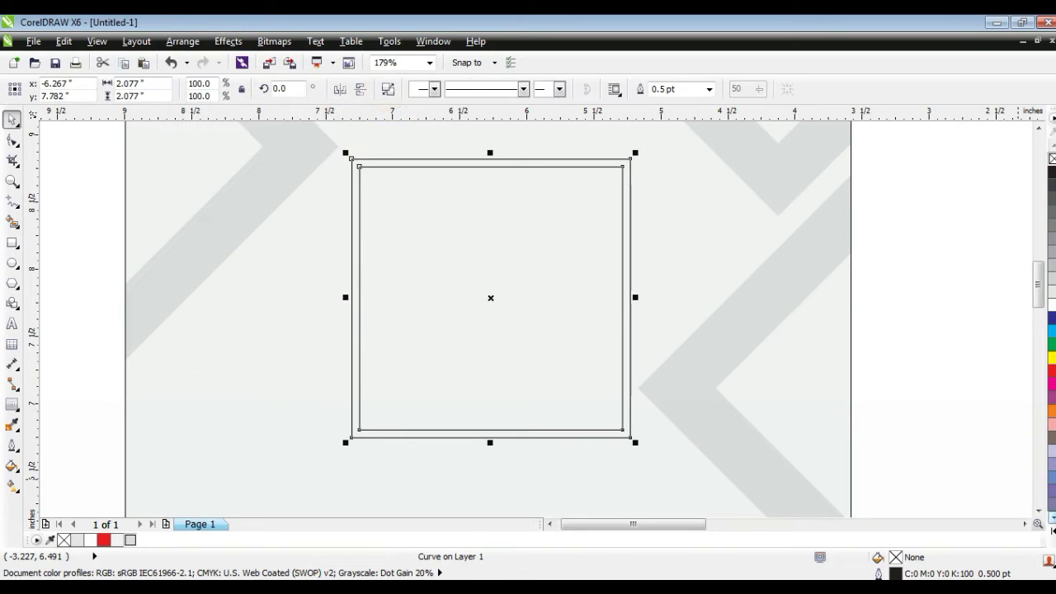
# Fill the thin frame with solid black and no outline, and centre it on the grey background square.
pyautogui.click(1046, 526)
pyautogui.click(1030, 161)
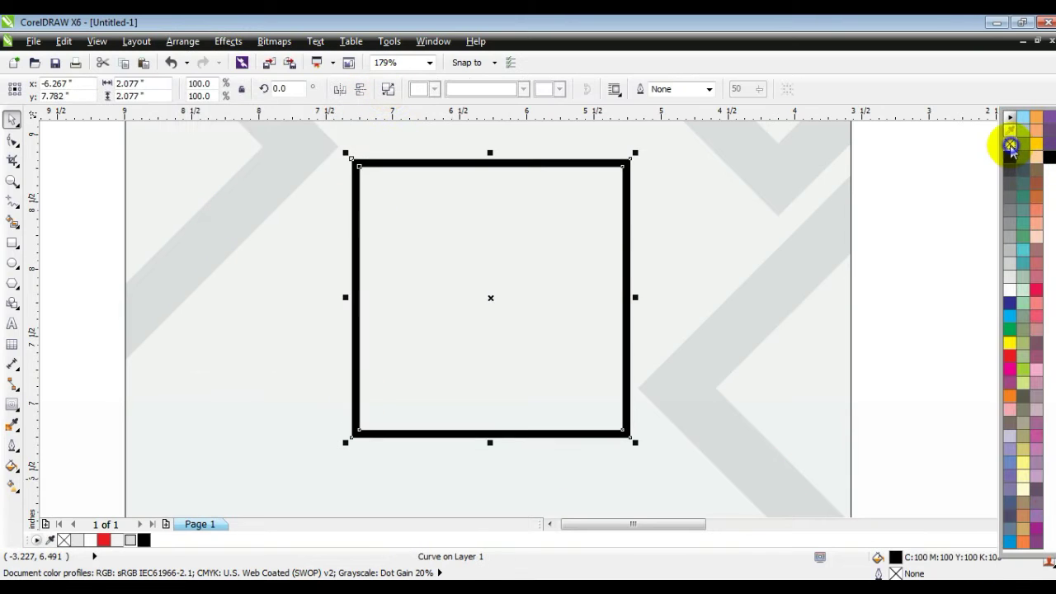
pyautogui.keyDown('shift'); pyautogui.click(726, 269); pyautogui.keyUp('shift')
pyautogui.press('c')
pyautogui.press('e')
pyautogui.press('F3')
pyautogui.press('Escape')
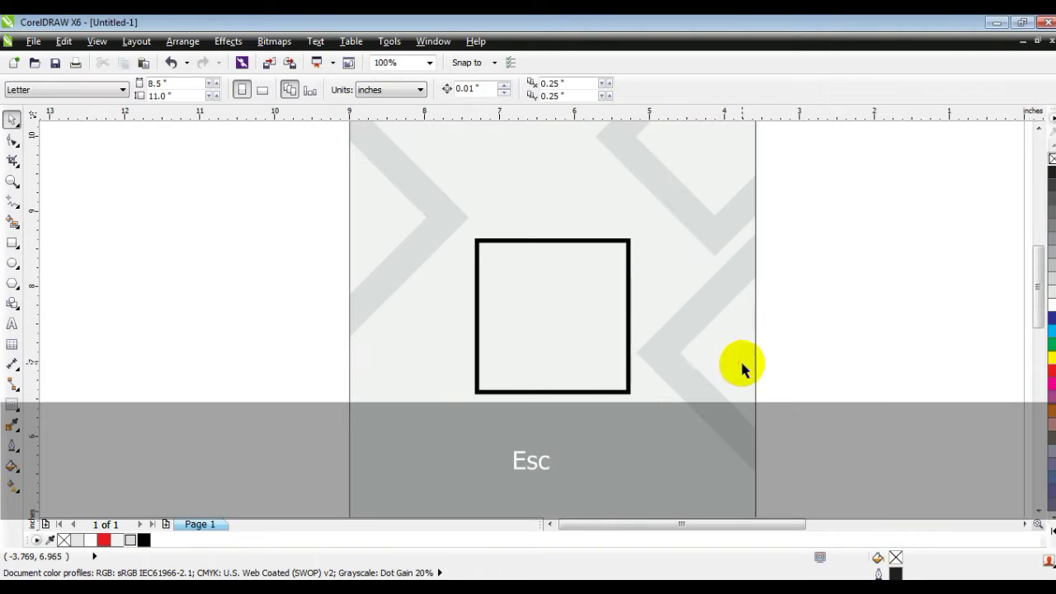
pyautogui.click(742, 363)
pyautogui.click(792, 328)
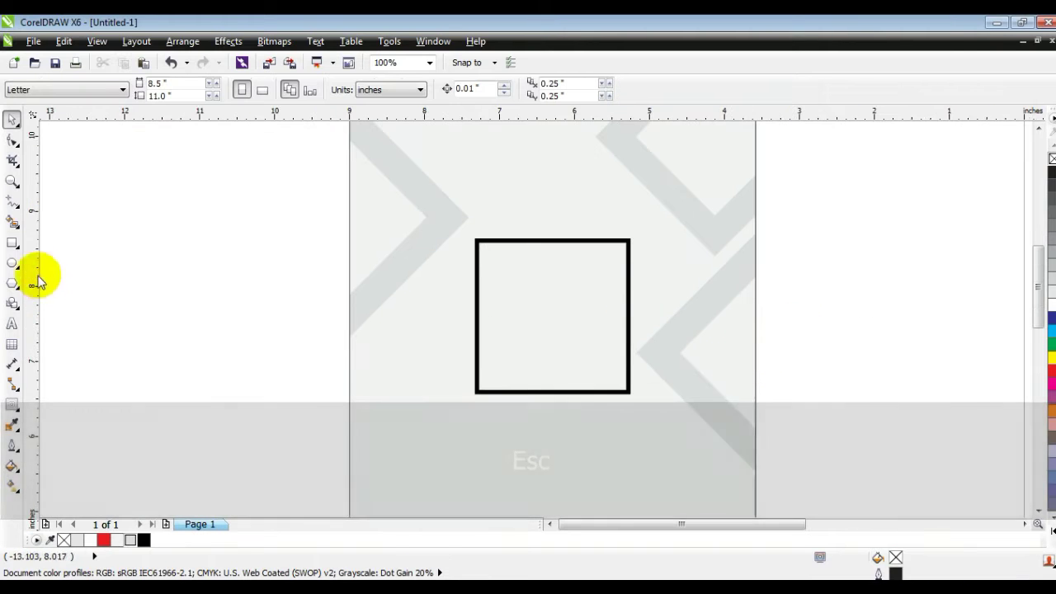
# Draw a square beside the background and rotate it 45° into a diamond about 3.42 in wide.
pyautogui.click(12, 242)
pyautogui.moveTo(81, 209); pyautogui.dragTo(198, 389)
pyautogui.click(12, 122)
pyautogui.click(212, 306)
pyautogui.moveTo(267, 394); pyautogui.dragTo(266, 300)
pyautogui.click(252, 417)
pyautogui.click(220, 349)
# Add a one-step inside contour to the new diamond and adjust its offset to about 0.167 in.
pyautogui.click(11, 408)
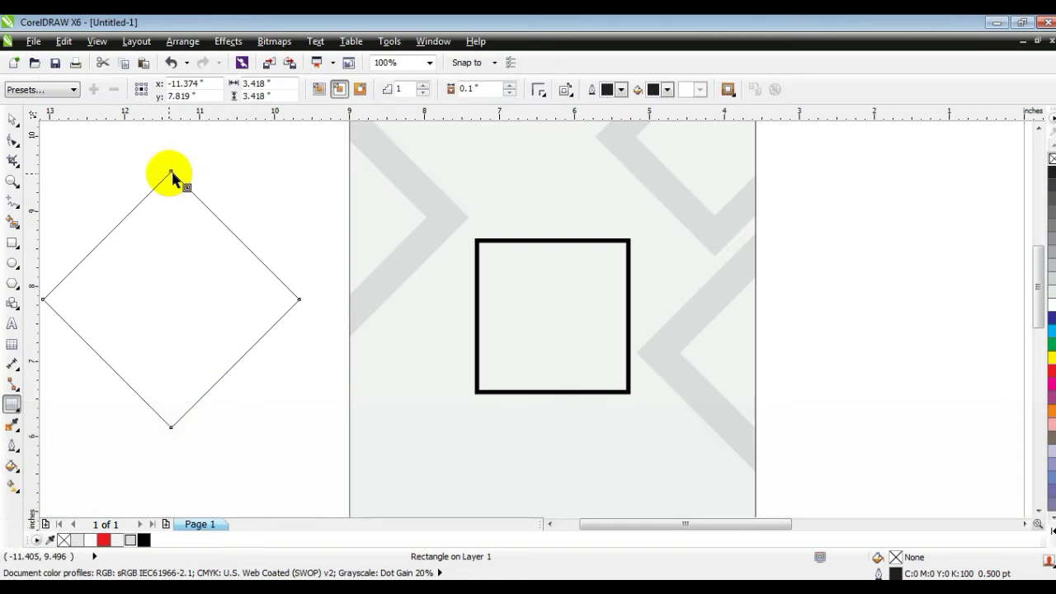
pyautogui.moveTo(172, 173); pyautogui.dragTo(170, 186)
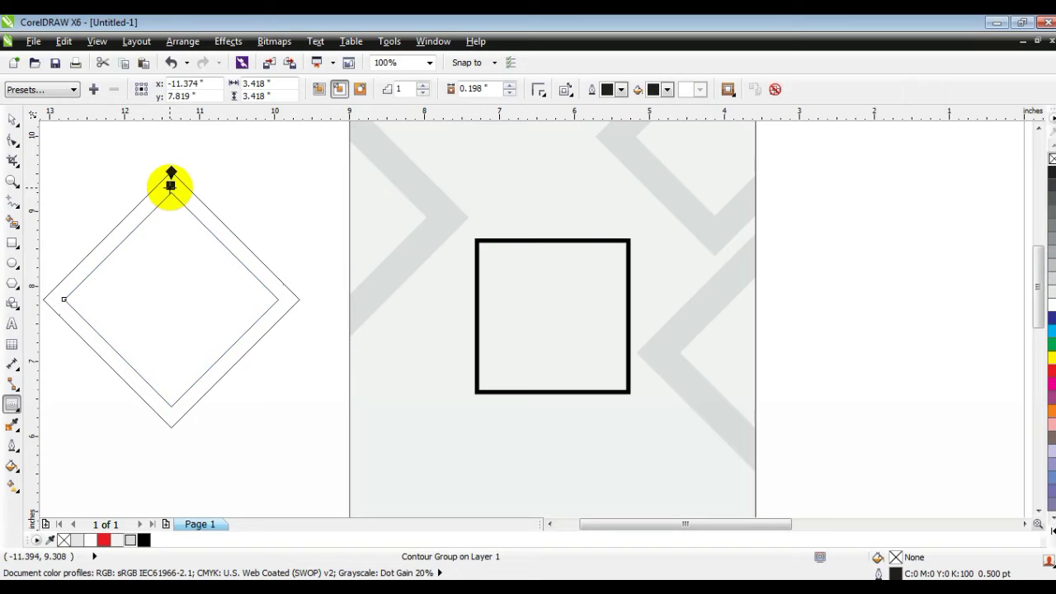
pyautogui.moveTo(170, 198); pyautogui.dragTo(171, 206)
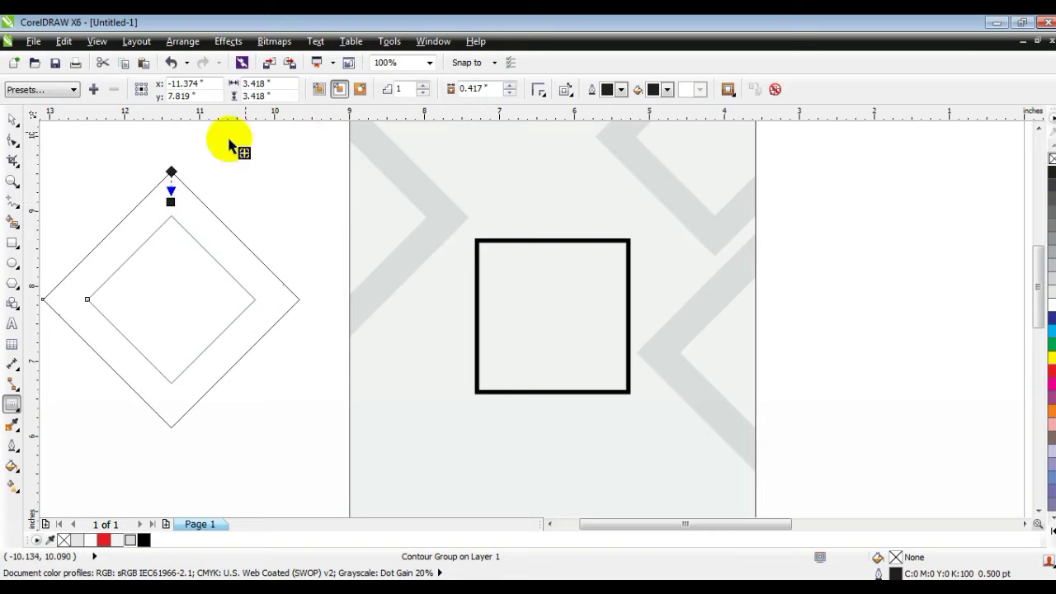
pyautogui.moveTo(169, 183); pyautogui.dragTo(169, 183)
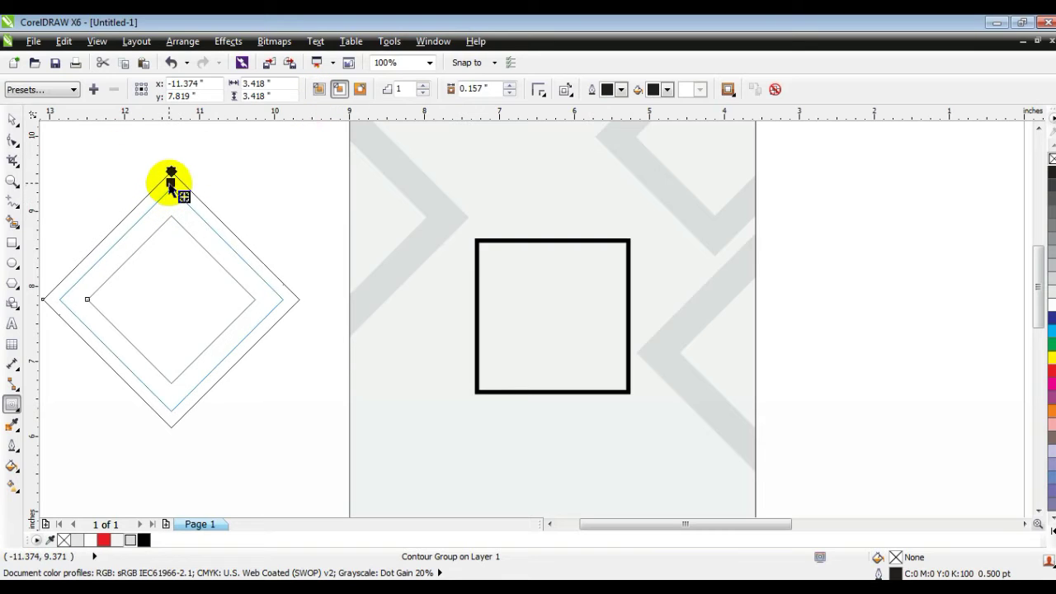
pyautogui.moveTo(171, 188); pyautogui.dragTo(171, 182)
pyautogui.click(12, 122)
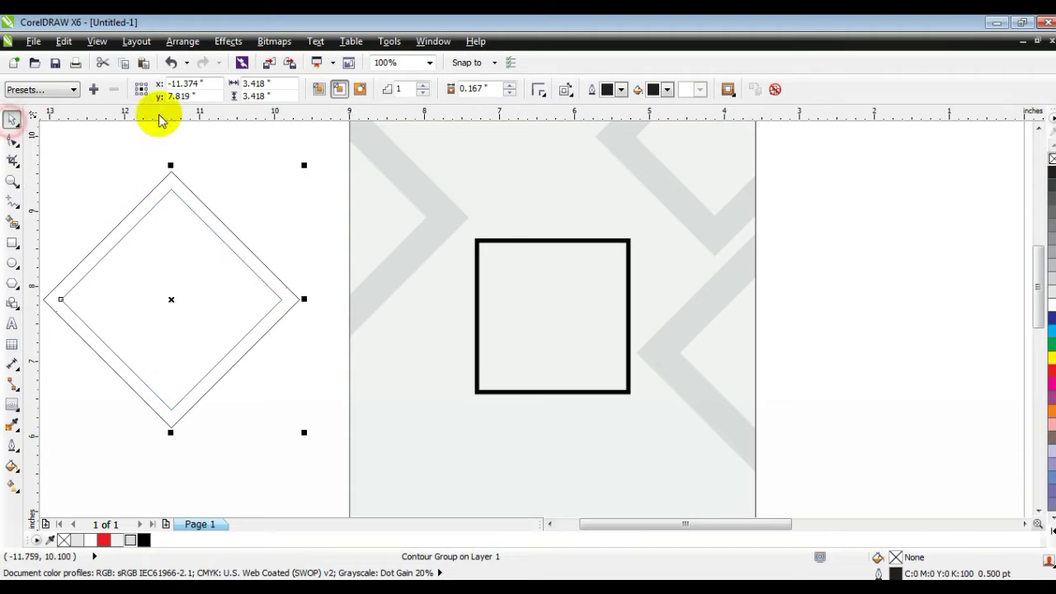
# Break the diamond's contour group apart and copy the inner diamond horizontally onto the background's left edge.
pyautogui.click(183, 41)
pyautogui.click(201, 216)
pyautogui.click(273, 163)
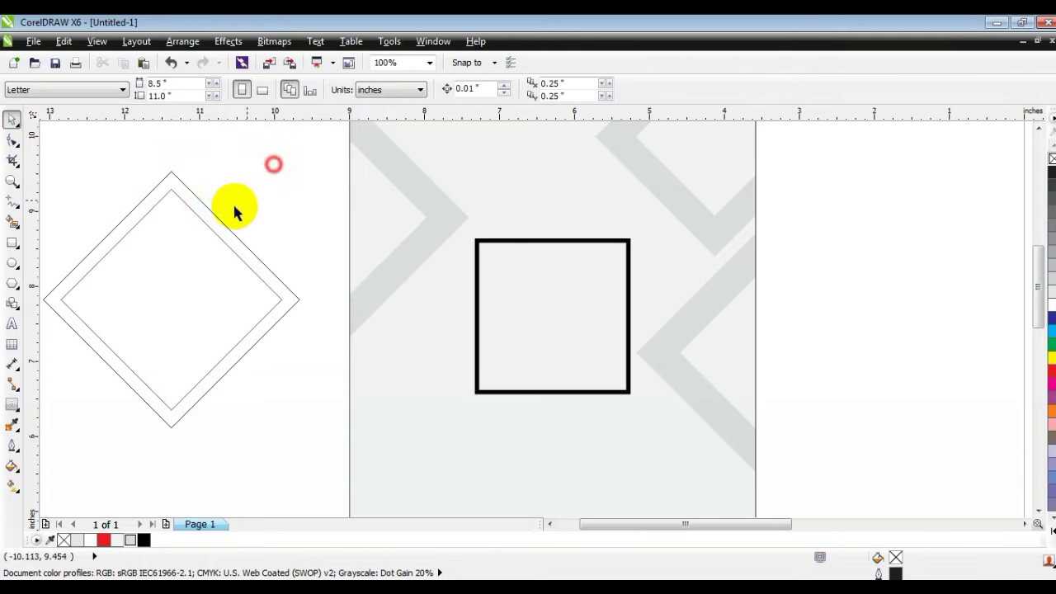
pyautogui.moveTo(202, 216); pyautogui.dragTo(420, 232)
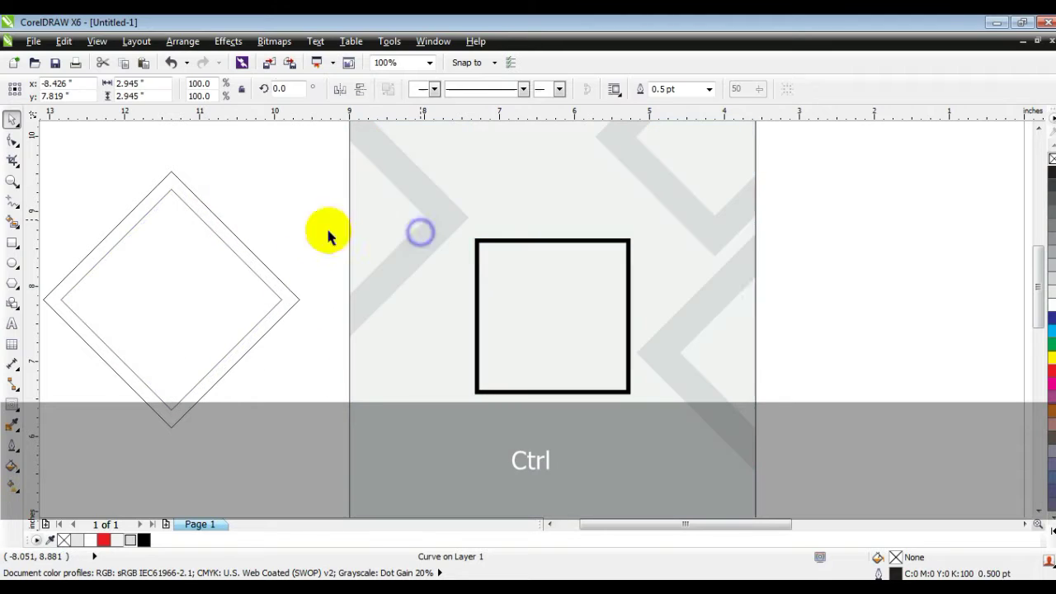
# Combine the outer diamond and its original inner contour into one frame shape and fill it orange.
pyautogui.click(207, 227)
pyautogui.keyDown('shift'); pyautogui.click(210, 208); pyautogui.keyUp('shift')
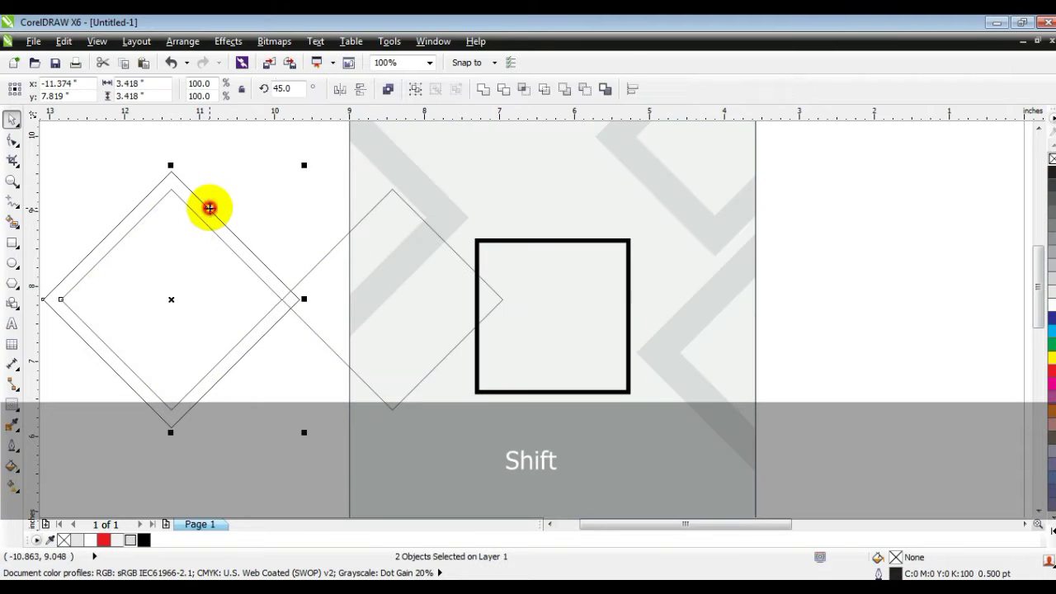
pyautogui.click(387, 91)
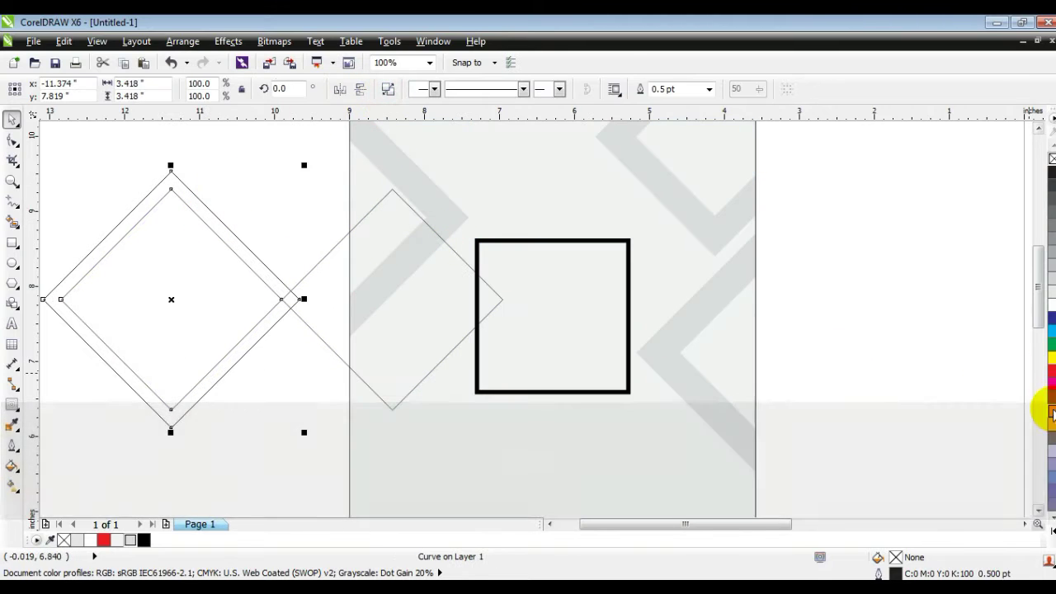
pyautogui.click(1051, 413)
# Centre the orange diamond frame on the black square frame and scale it down to about 3.23 in wide.
pyautogui.keyDown('shift'); pyautogui.click(573, 240); pyautogui.keyUp('shift')
pyautogui.press('c')
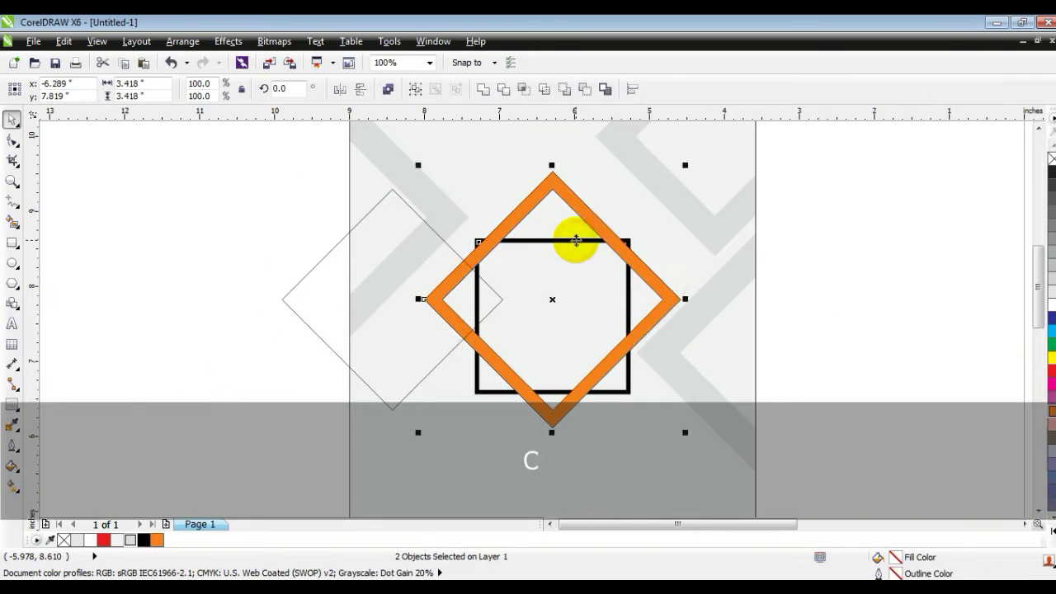
pyautogui.press('e')
pyautogui.press('Escape')
pyautogui.click(657, 305)
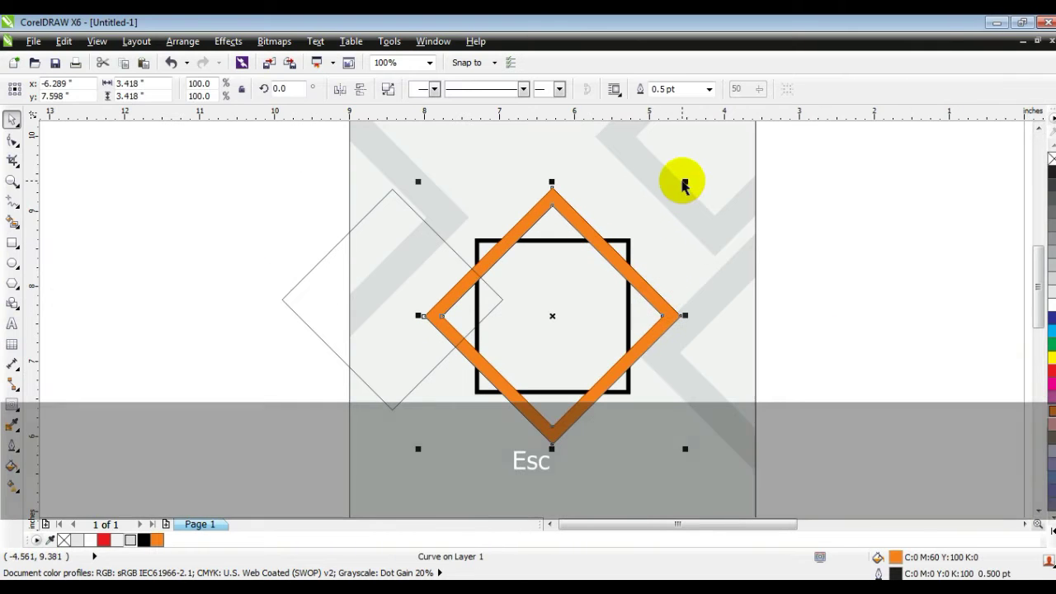
pyautogui.moveTo(678, 188); pyautogui.dragTo(672, 195)
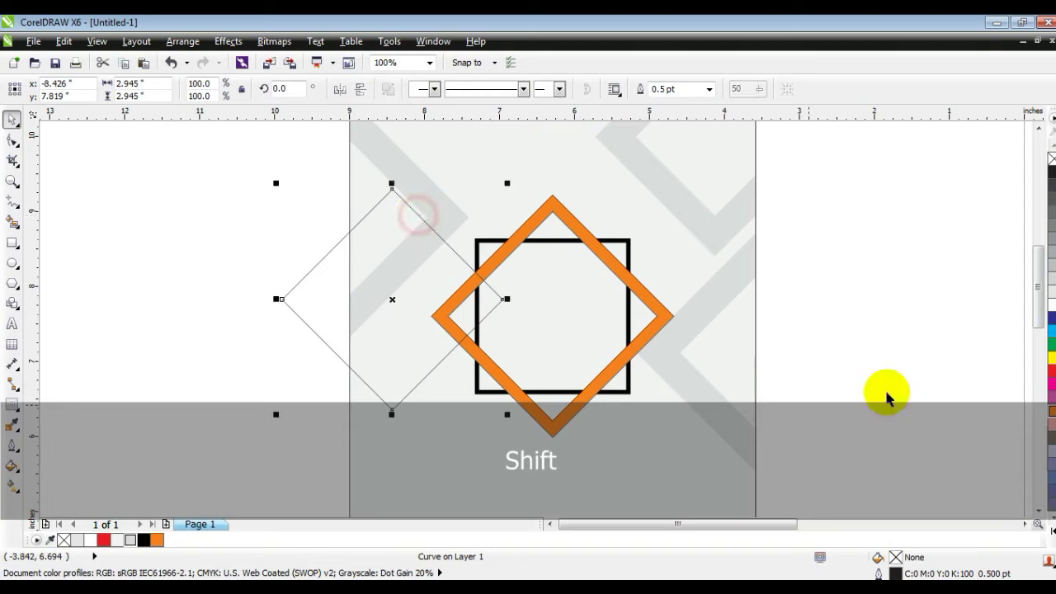
# Fill the copied inner diamond orange, shrink it proportionally and centre it inside the orange diamond frame.
pyautogui.click(1051, 410)
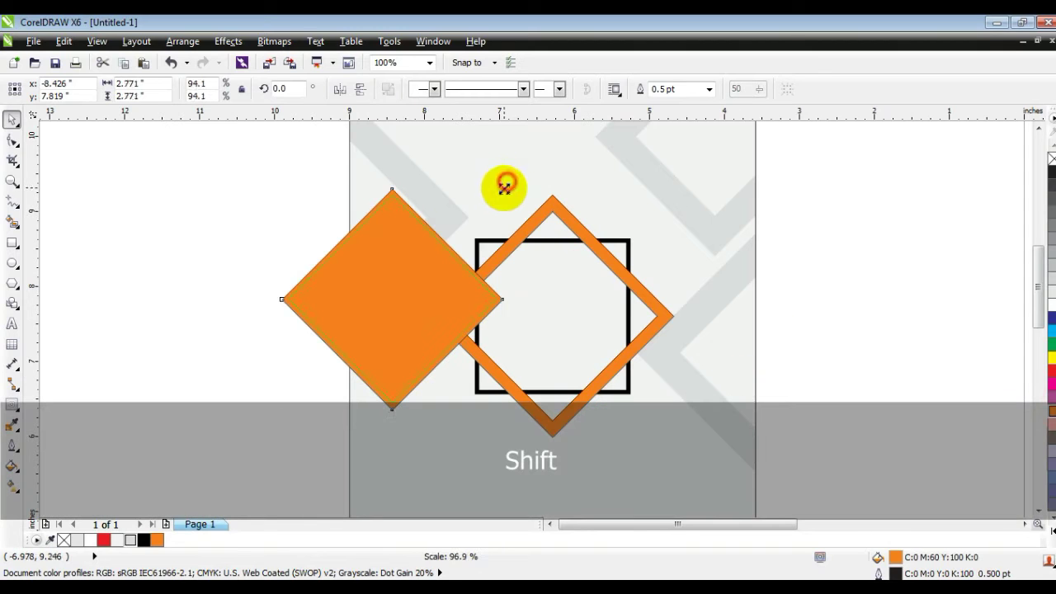
pyautogui.moveTo(497, 198); pyautogui.dragTo(493, 199)
pyautogui.keyDown('shift'); pyautogui.click(563, 216); pyautogui.keyUp('shift')
pyautogui.press('e')
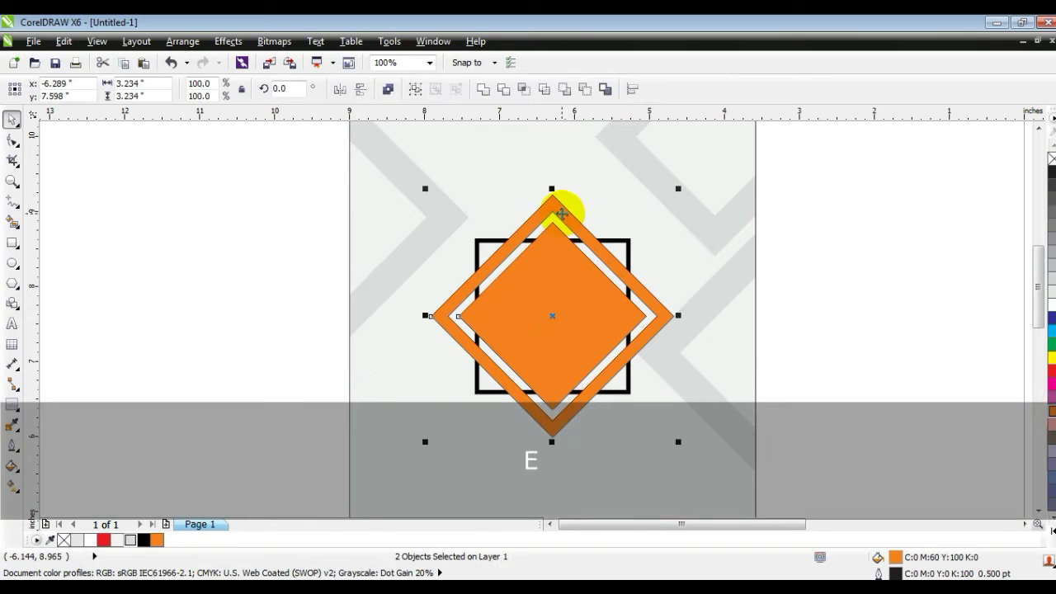
pyautogui.press('Escape')
# Make a concentric copy of the solid orange diamond about 2.11 in wide and combine both into a second, thinner frame.
pyautogui.click(576, 273)
pyautogui.moveTo(651, 216); pyautogui.dragTo(645, 230)
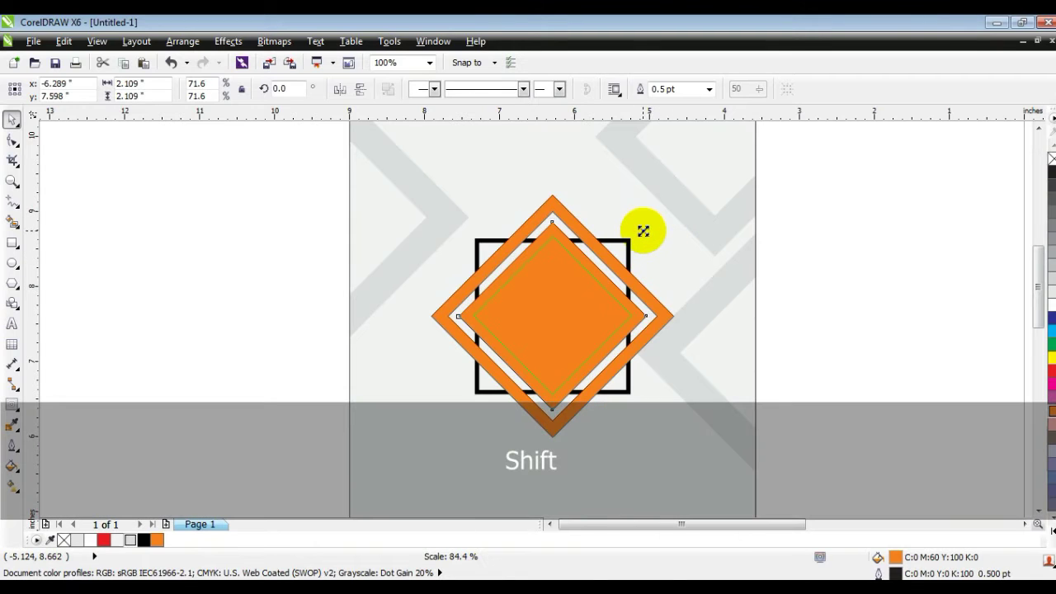
pyautogui.moveTo(642, 231); pyautogui.dragTo(642, 231)
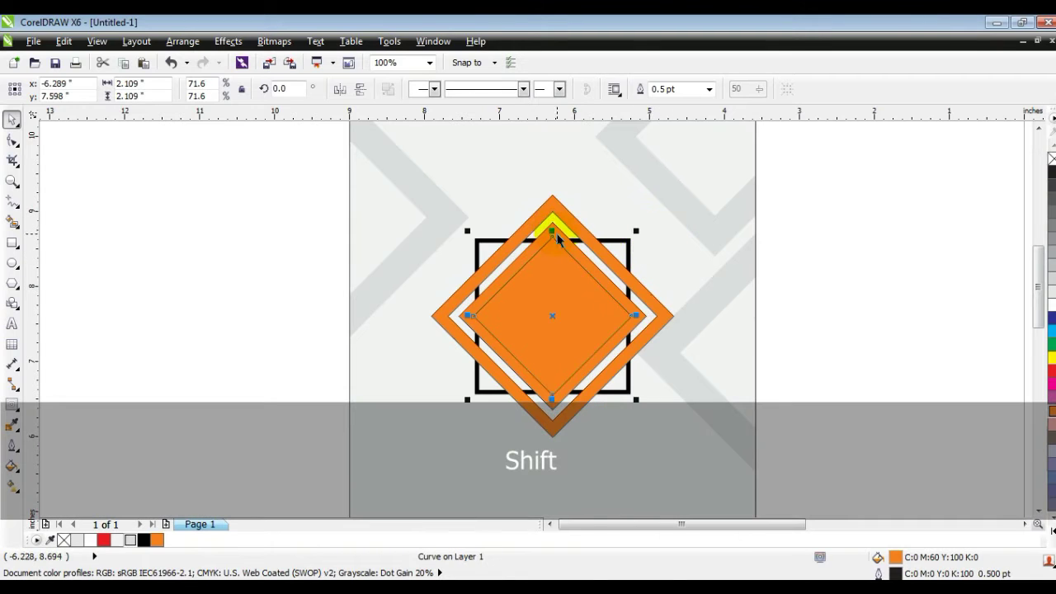
pyautogui.keyDown('shift'); pyautogui.click(555, 223); pyautogui.keyUp('shift')
pyautogui.click(387, 89)
# Remove the outlines from the two orange diamond frames.
pyautogui.moveTo(299, 177); pyautogui.dragTo(761, 450)
pyautogui.keyDown('shift'); pyautogui.click(701, 342); pyautogui.keyUp('shift')
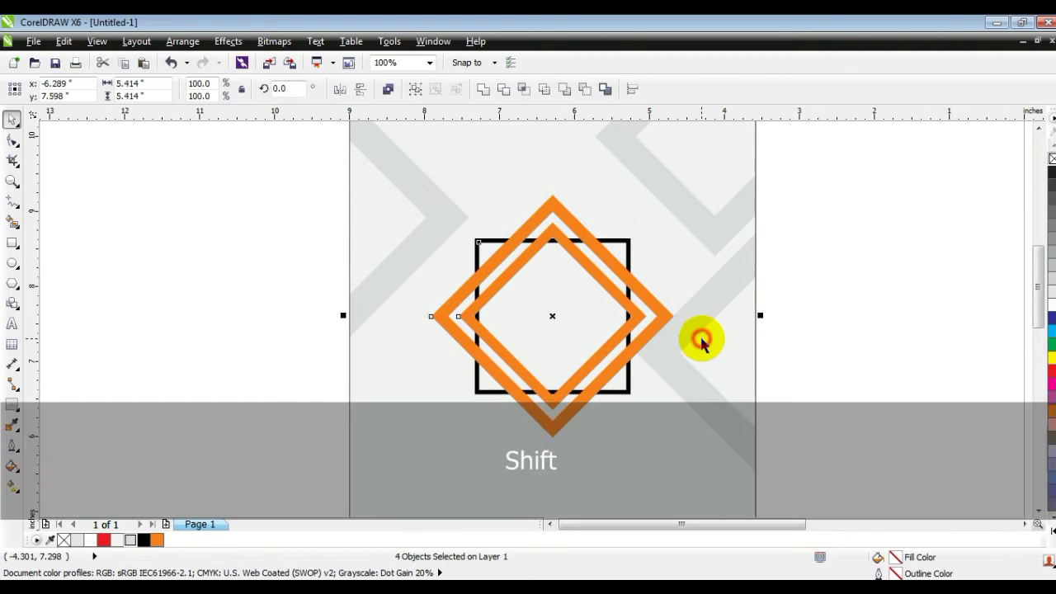
pyautogui.click(823, 340)
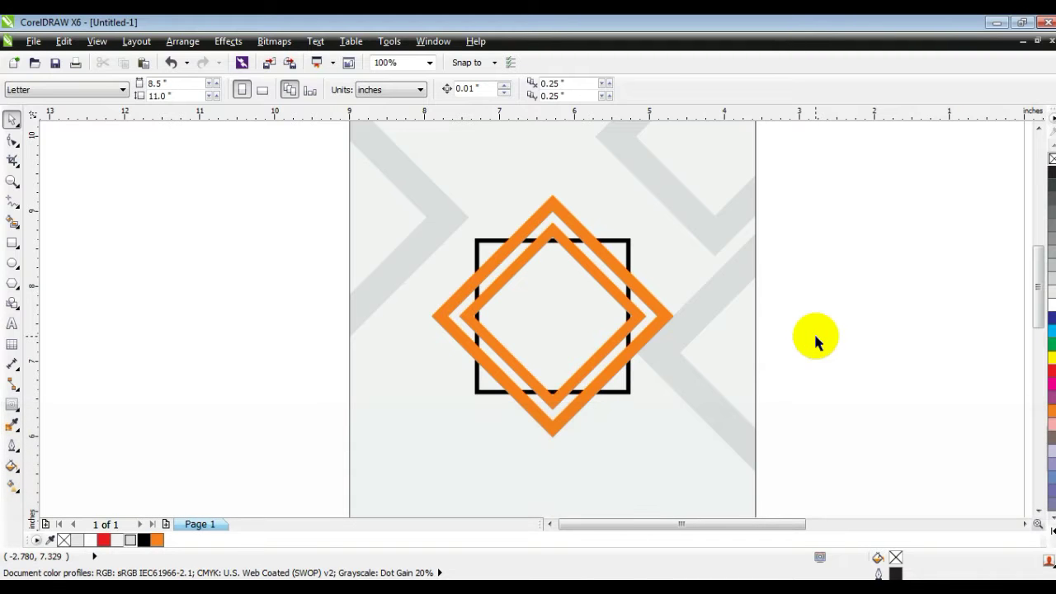
# Scale the man's cut-out photo down to about 1.36 in wide and place it in front of the orange diamonds.
pyautogui.press('F4')
pyautogui.click(785, 308)
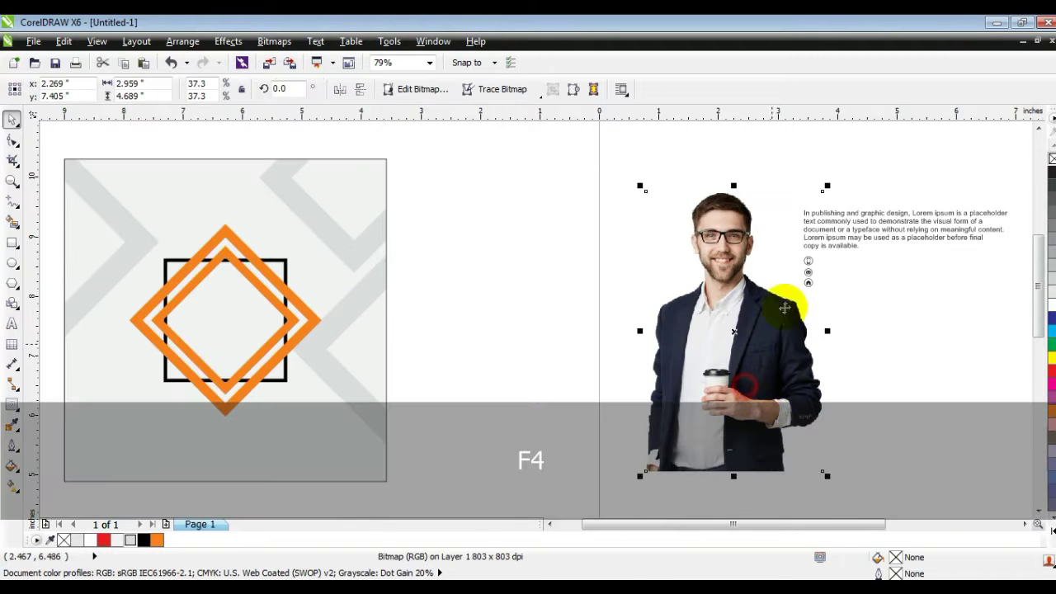
pyautogui.moveTo(826, 188); pyautogui.dragTo(774, 267)
pyautogui.moveTo(747, 305); pyautogui.dragTo(238, 326)
pyautogui.hotkey('shift', 'pageup')
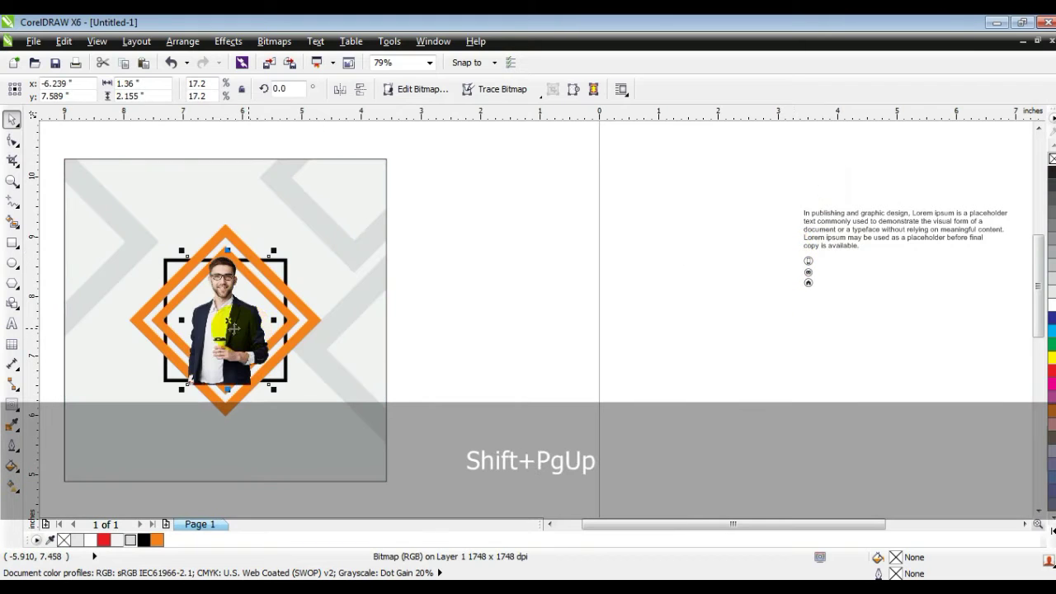
# Enlarge the man's photo to about 2.24 in wide and position it so its lower edge meets the diamonds' bottom tip.
pyautogui.click(12, 181)
pyautogui.moveTo(94, 186); pyautogui.dragTo(487, 459)
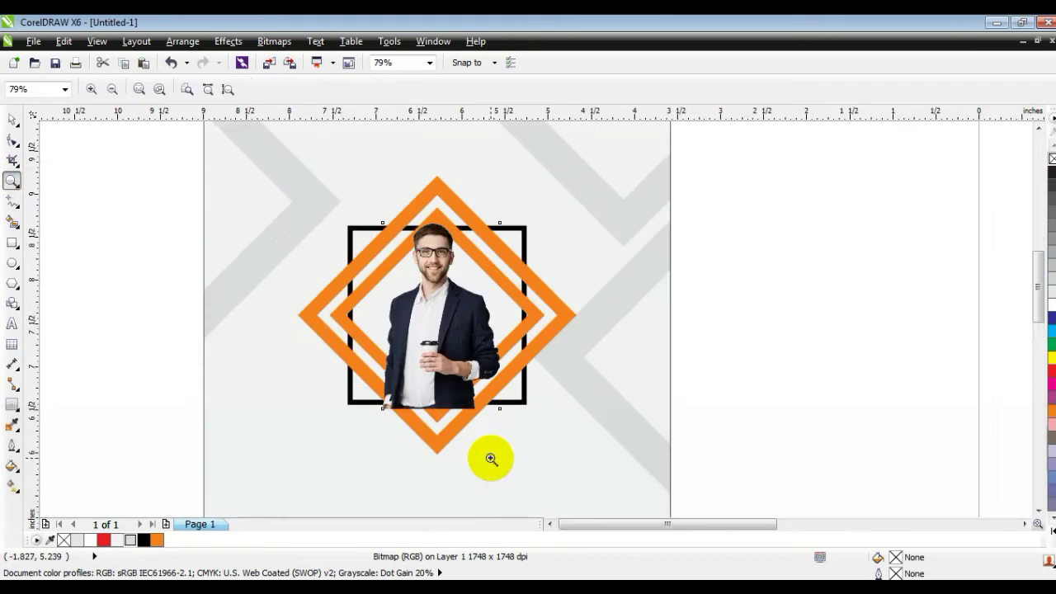
pyautogui.click(12, 119)
pyautogui.moveTo(375, 417); pyautogui.dragTo(340, 471)
pyautogui.moveTo(446, 374); pyautogui.dragTo(445, 364)
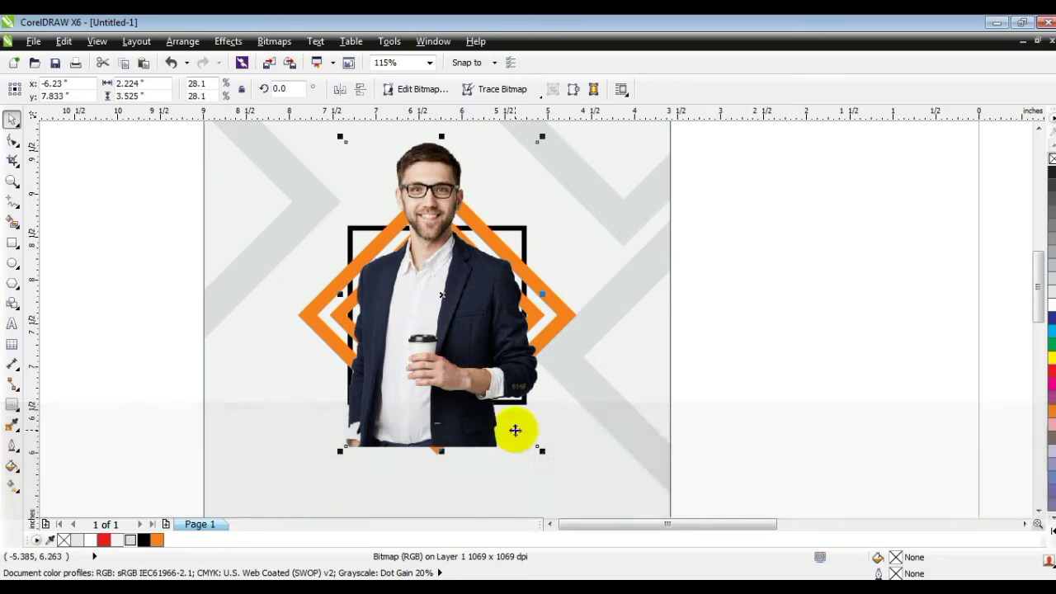
pyautogui.moveTo(541, 451); pyautogui.dragTo(544, 453)
pyautogui.moveTo(459, 411); pyautogui.dragTo(457, 417)
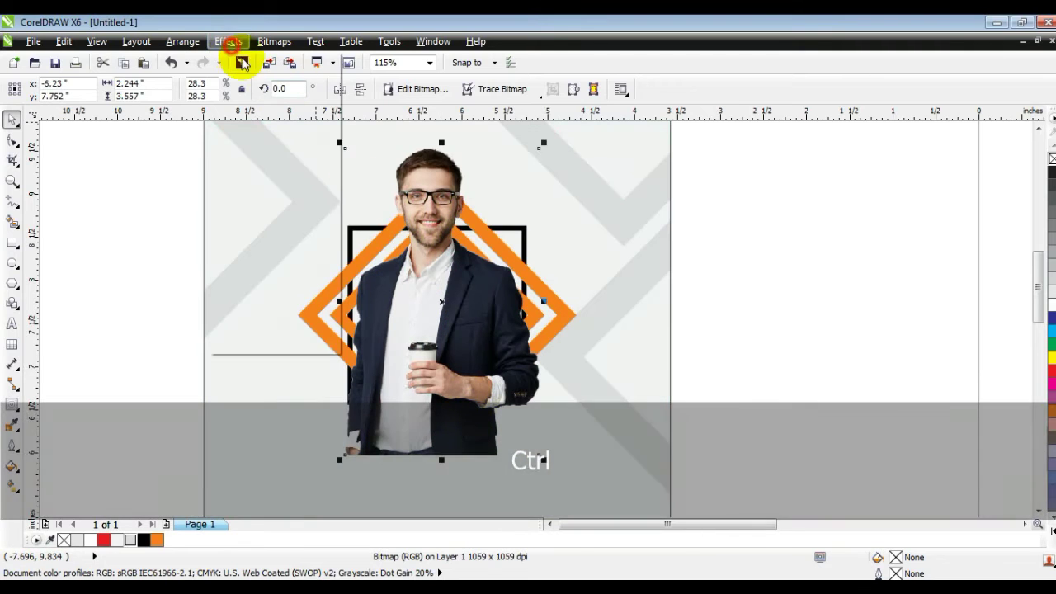
# Adjust the photo's tones with Brightness/Contrast/Intensity set to brightness -12, contrast 27 and intensity 18.
pyautogui.click(227, 40)
pyautogui.moveTo(248, 64)
pyautogui.click(431, 136)
pyautogui.moveTo(608, 232); pyautogui.dragTo(753, 232)
pyautogui.click(561, 364)
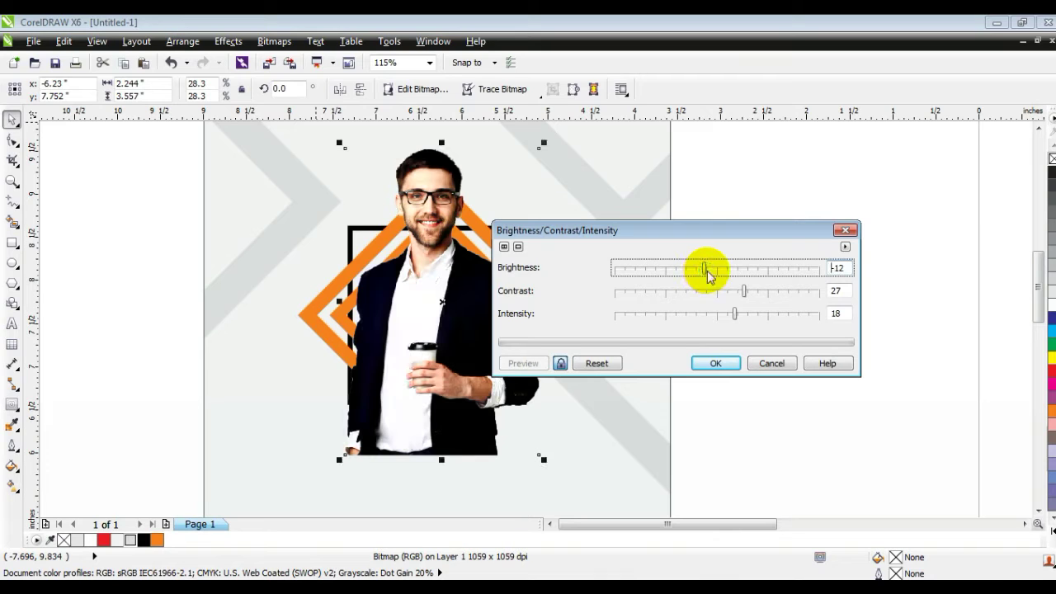
pyautogui.click(724, 363)
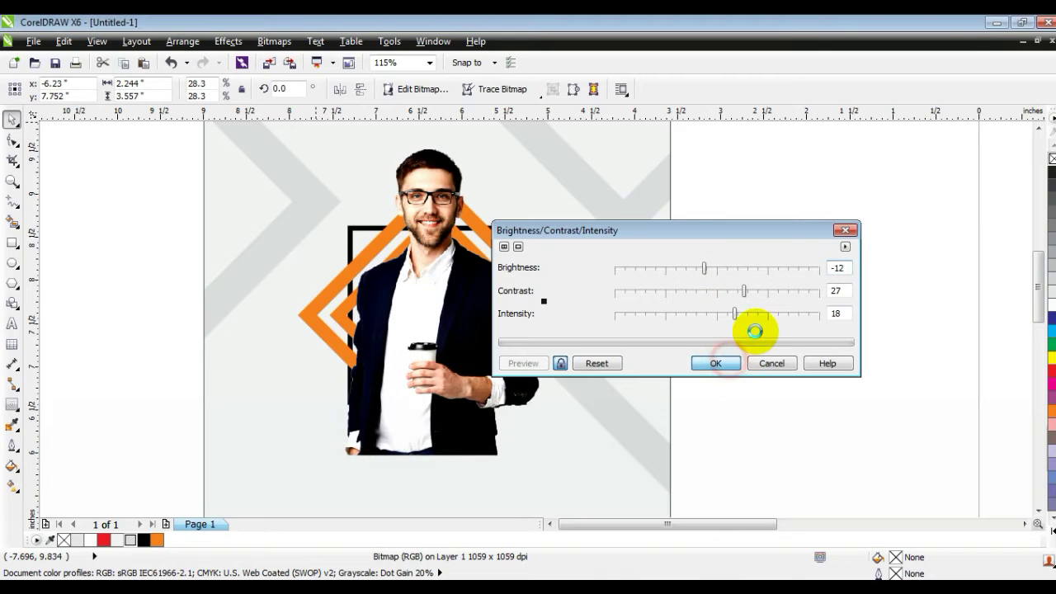
pyautogui.click(767, 345)
# Reshape the photo's boundary nodes so its lower corners are cropped diagonally along the orange diamond's edges to a bottom point.
pyautogui.click(425, 391)
pyautogui.click(10, 184)
pyautogui.moveTo(253, 264); pyautogui.dragTo(655, 479)
pyautogui.click(11, 142)
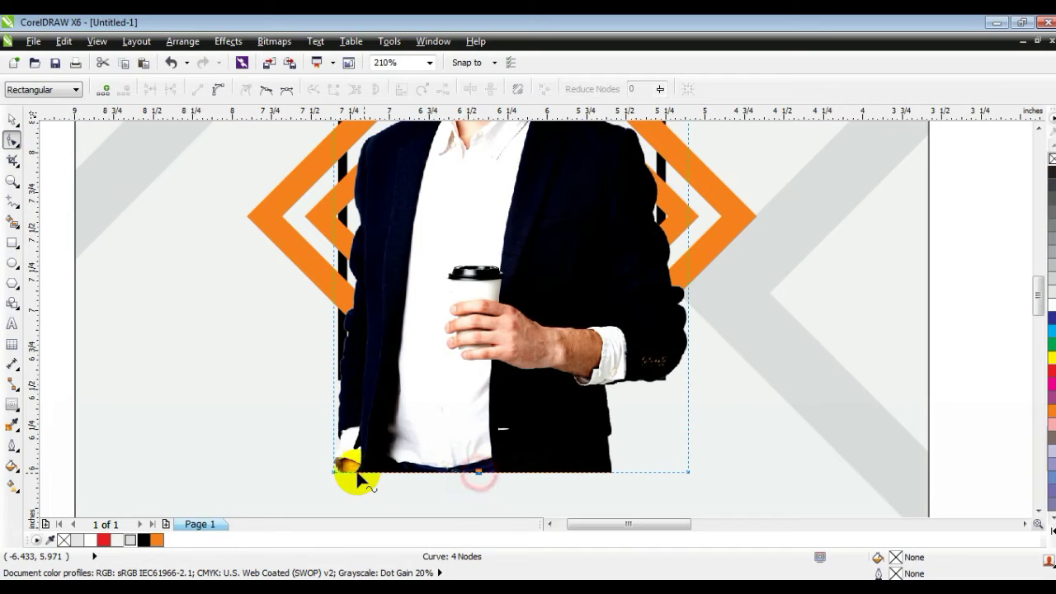
pyautogui.moveTo(336, 472); pyautogui.dragTo(330, 316)
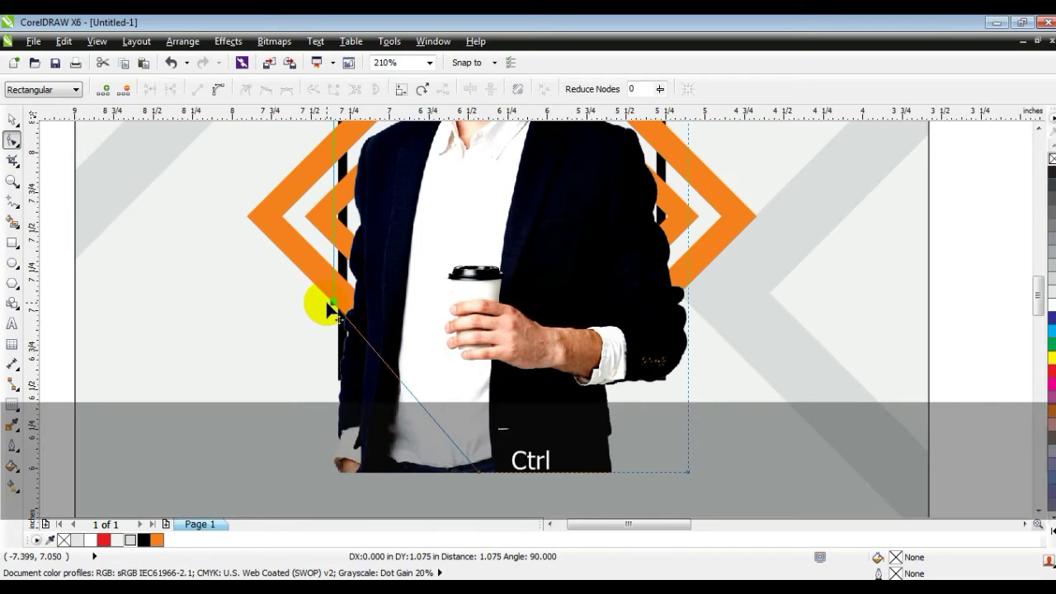
pyautogui.moveTo(486, 477); pyautogui.dragTo(486, 484)
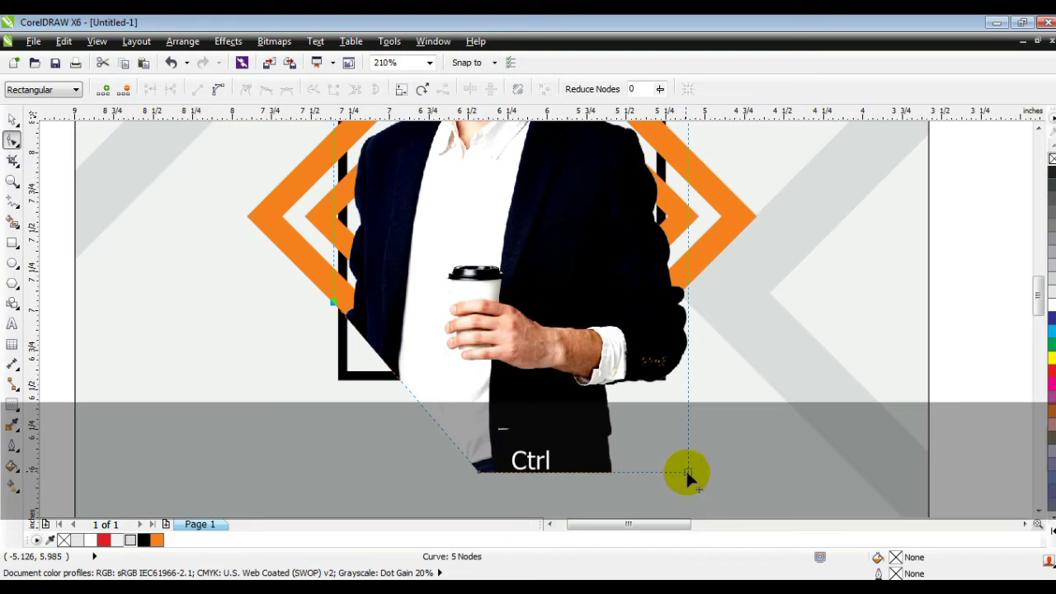
pyautogui.moveTo(685, 472); pyautogui.dragTo(670, 336)
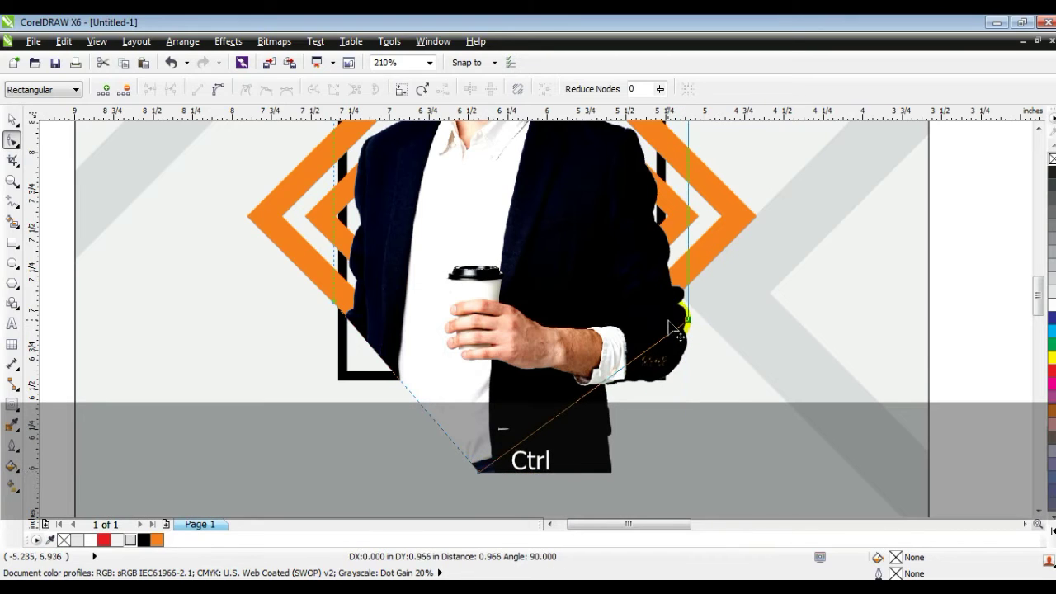
pyautogui.moveTo(554, 435); pyautogui.dragTo(501, 472)
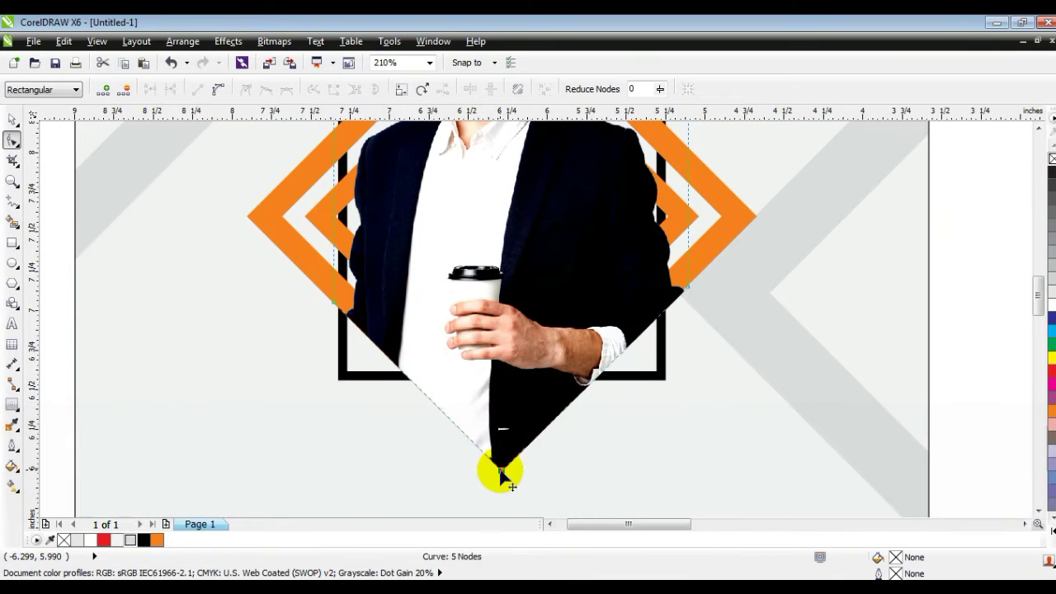
pyautogui.click(13, 122)
# Add the artistic text "creative marketing agency" on three lines in the empty area beside the background square.
pyautogui.press('F3')
pyautogui.press('F3')
pyautogui.press('Escape')
pyautogui.moveTo(227, 197); pyautogui.dragTo(578, 459)
pyautogui.hotkey('shift', 'F2')
pyautogui.press('Escape')
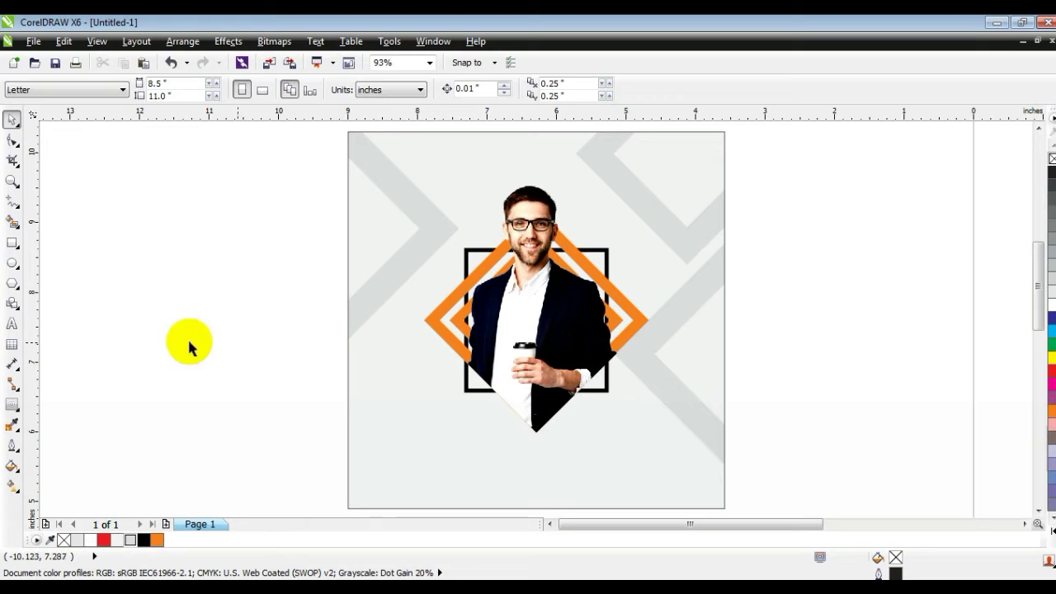
pyautogui.click(12, 323)
pyautogui.click(110, 326)
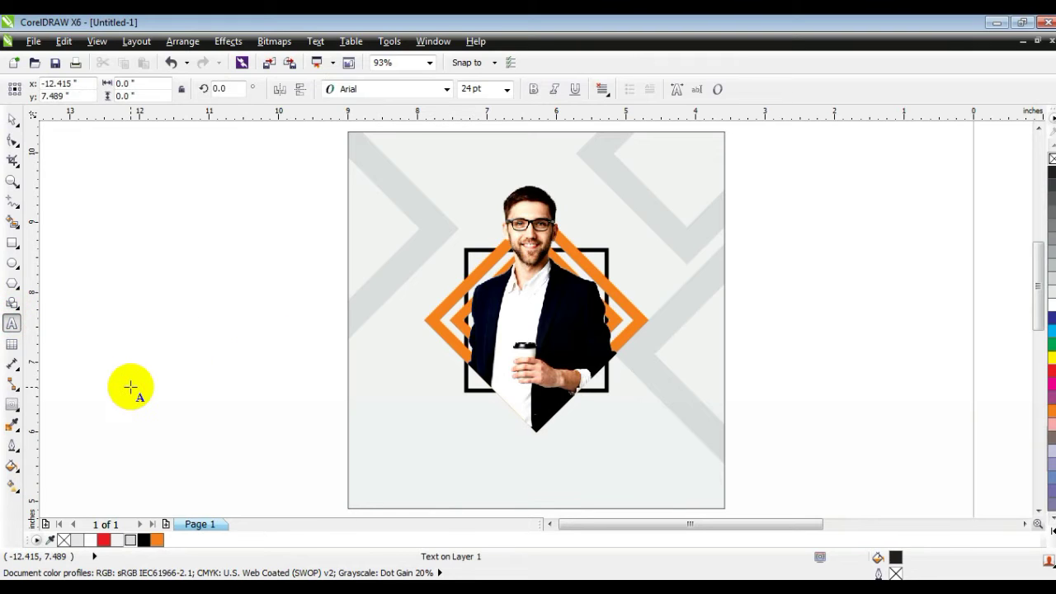
pyautogui.write('creative')
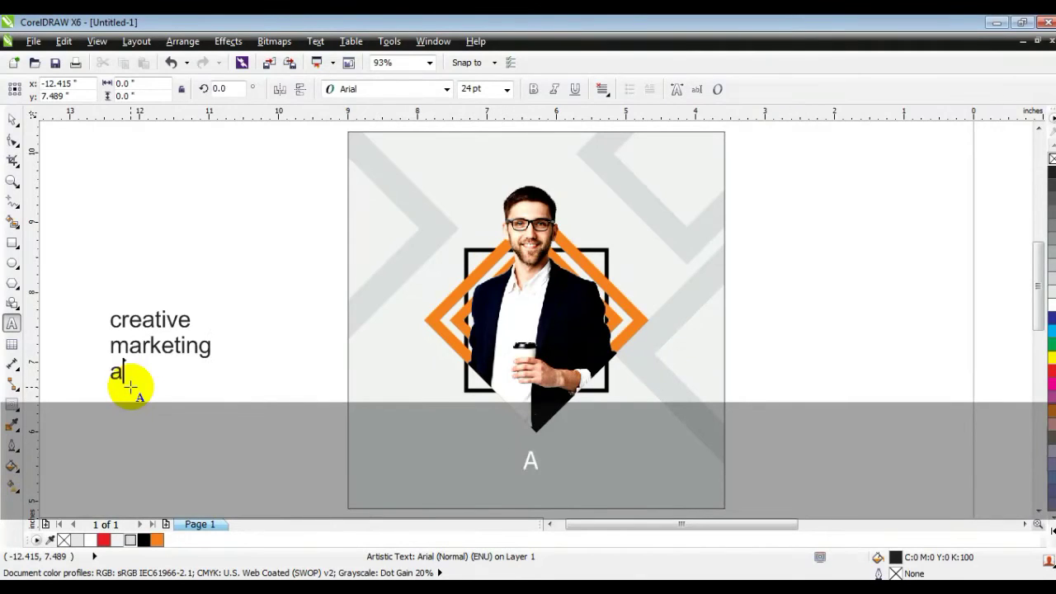
pyautogui.click(12, 120)
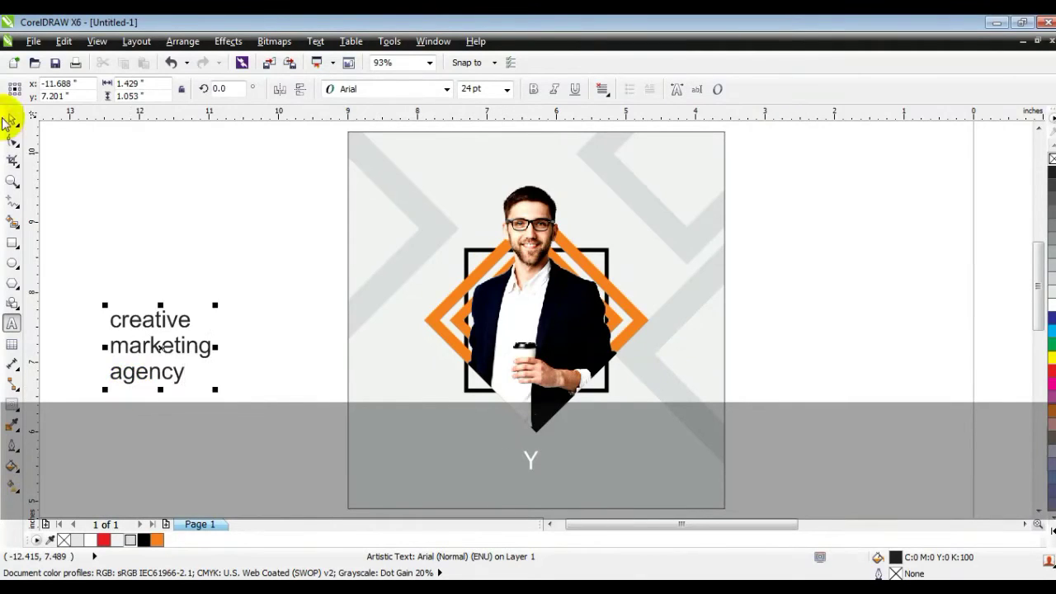
# Change the "creative marketing agency" text to UPPERCASE and make it bold.
pyautogui.click(315, 42)
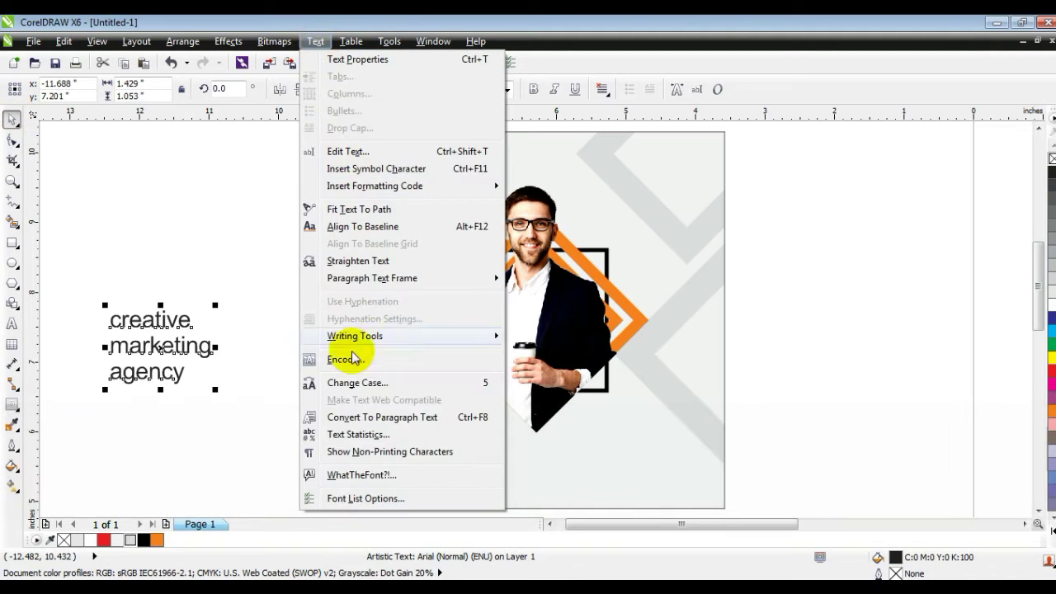
pyautogui.click(353, 383)
pyautogui.click(446, 293)
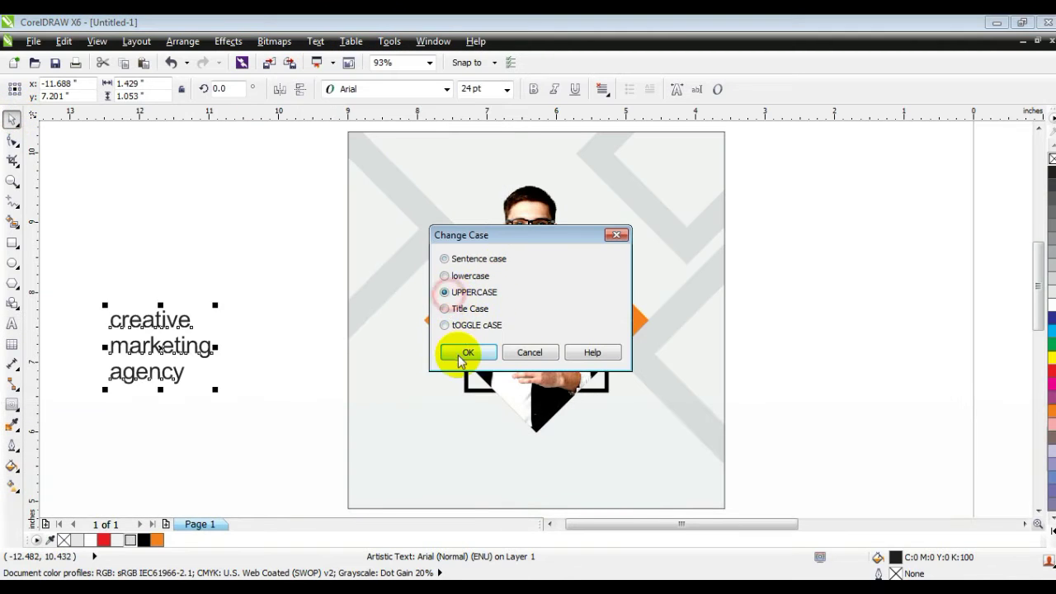
pyautogui.click(466, 352)
pyautogui.click(532, 91)
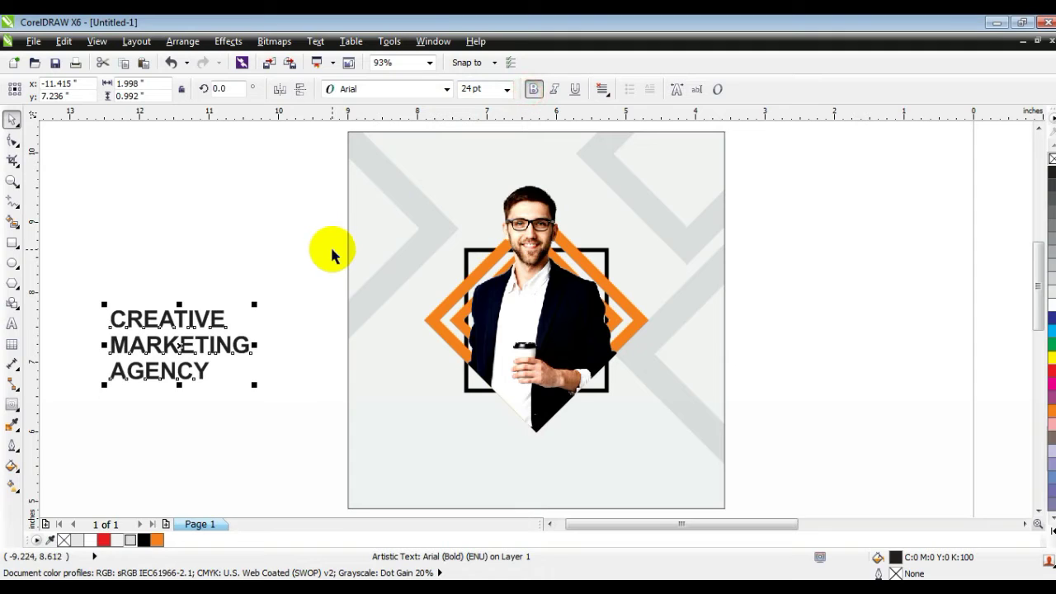
# Break the text into separate lines and enlarge MARKETING and AGENCY together to about 33.46 pt.
pyautogui.hotkey('ctrl', 'k')
pyautogui.click(240, 349)
pyautogui.keyDown('shift'); pyautogui.click(210, 370); pyautogui.keyUp('shift')
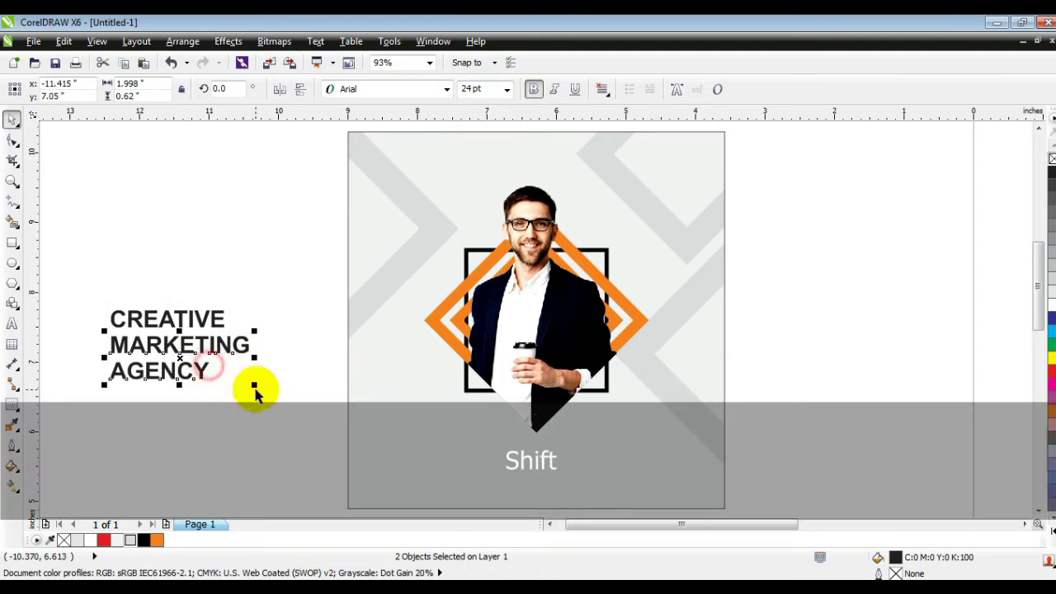
pyautogui.moveTo(252, 385); pyautogui.dragTo(306, 418)
# Set CREATIVE to regular weight and fill both CREATIVE and MARKETING with the document palette's solid black.
pyautogui.click(207, 321)
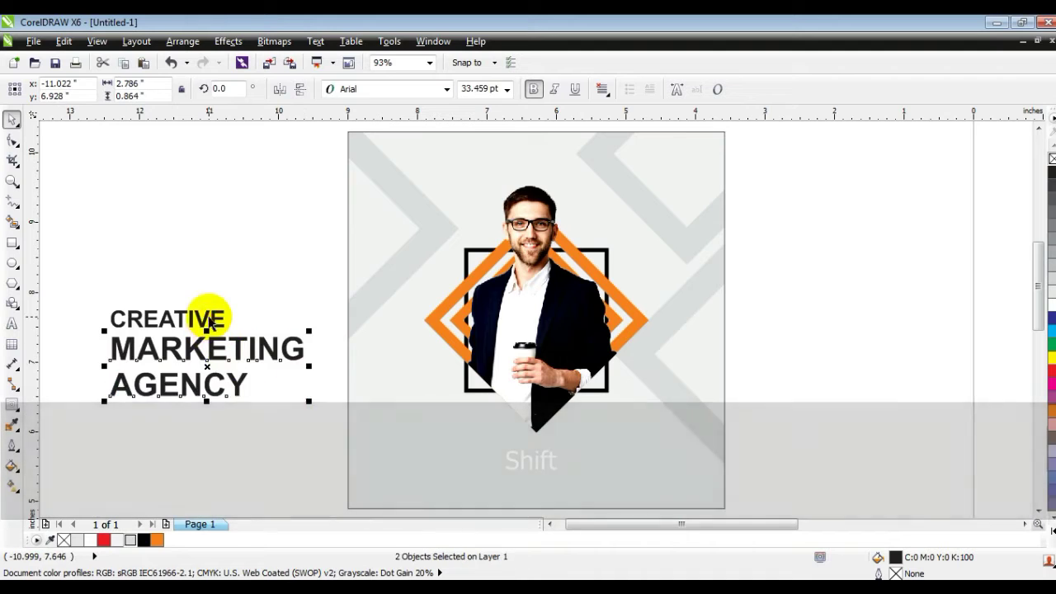
pyautogui.click(533, 89)
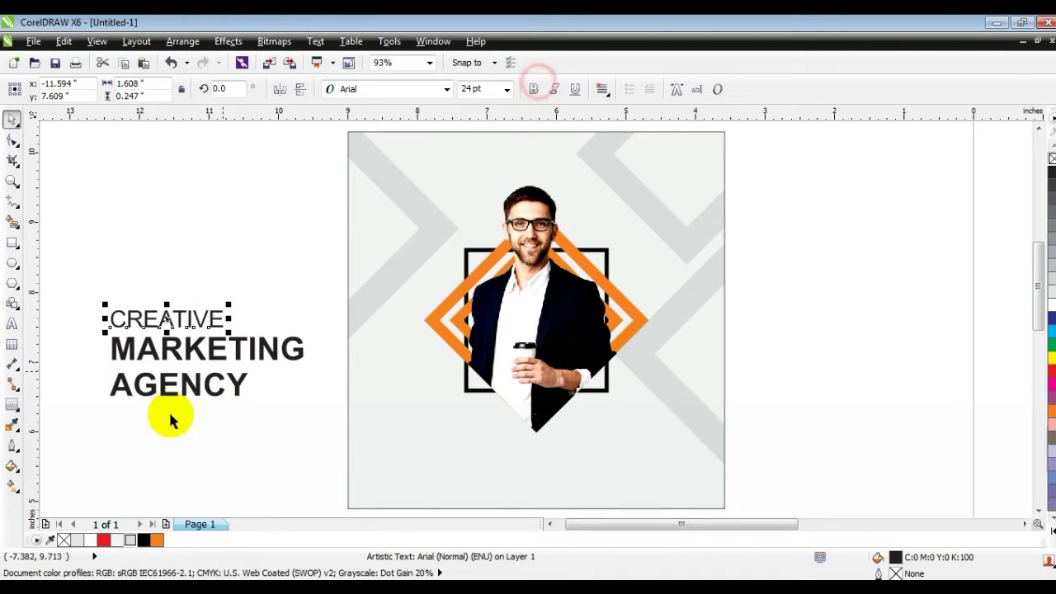
pyautogui.click(144, 537)
pyautogui.click(179, 350)
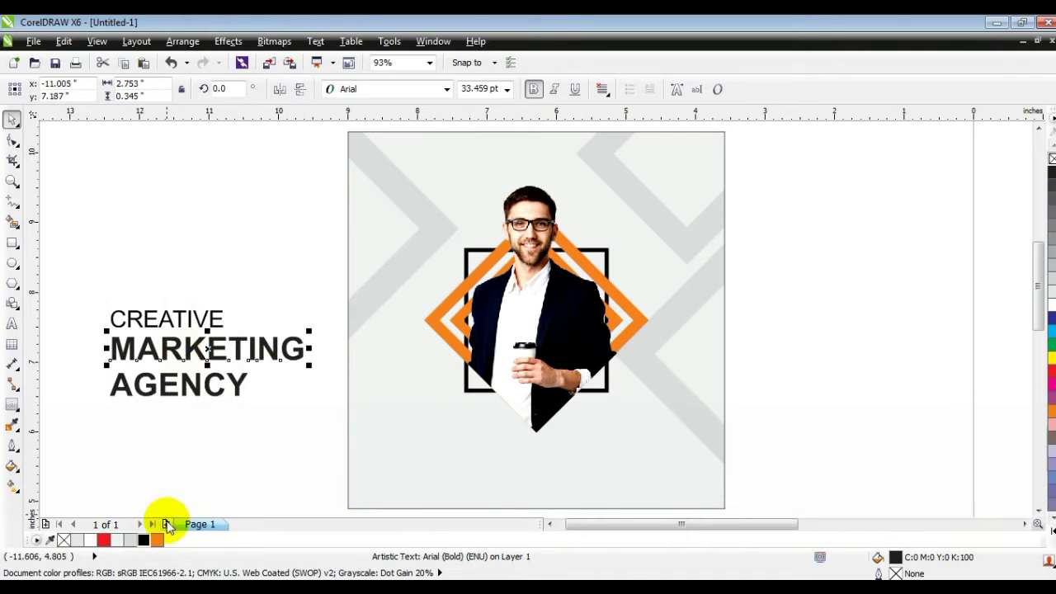
pyautogui.click(145, 541)
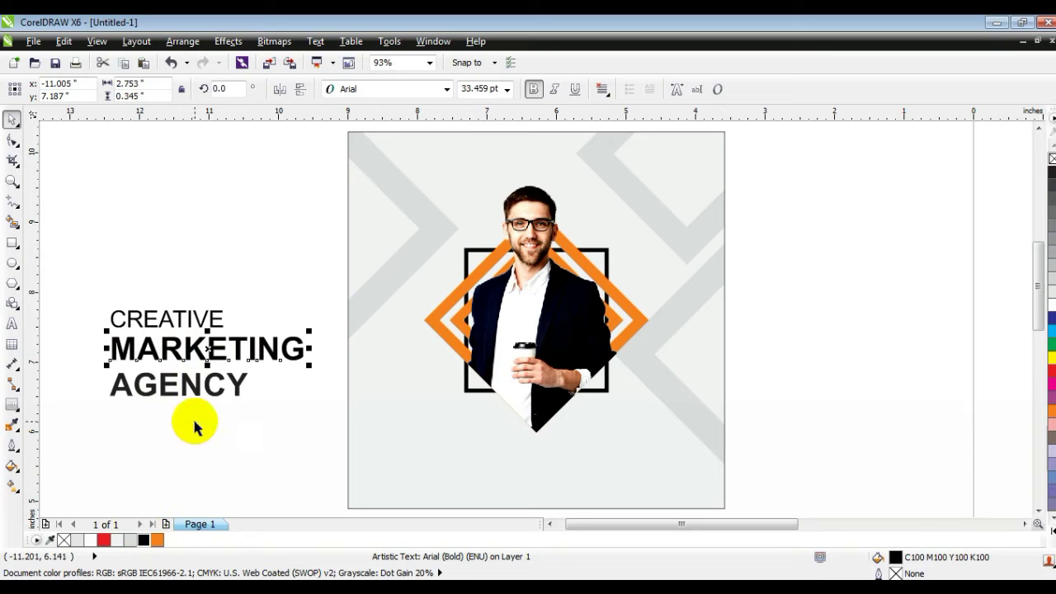
# Fill AGENCY with the palette's orange, then scale the three headline lines to about 2.04 in wide and place them in the background's lower-left area.
pyautogui.click(157, 540)
pyautogui.moveTo(88, 275); pyautogui.dragTo(315, 406)
pyautogui.moveTo(273, 353); pyautogui.dragTo(516, 448)
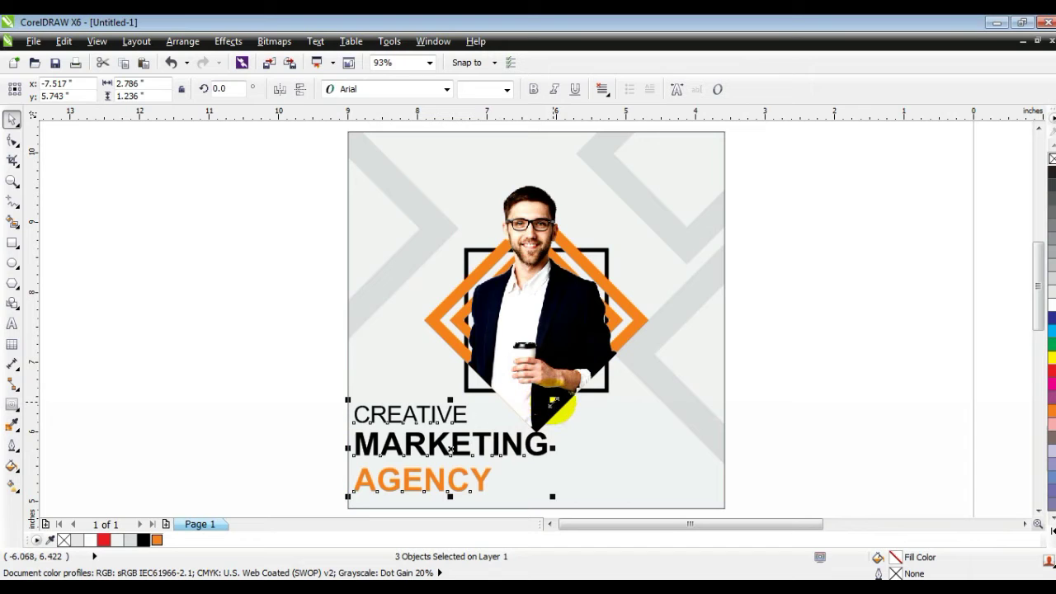
pyautogui.moveTo(551, 401); pyautogui.dragTo(500, 424)
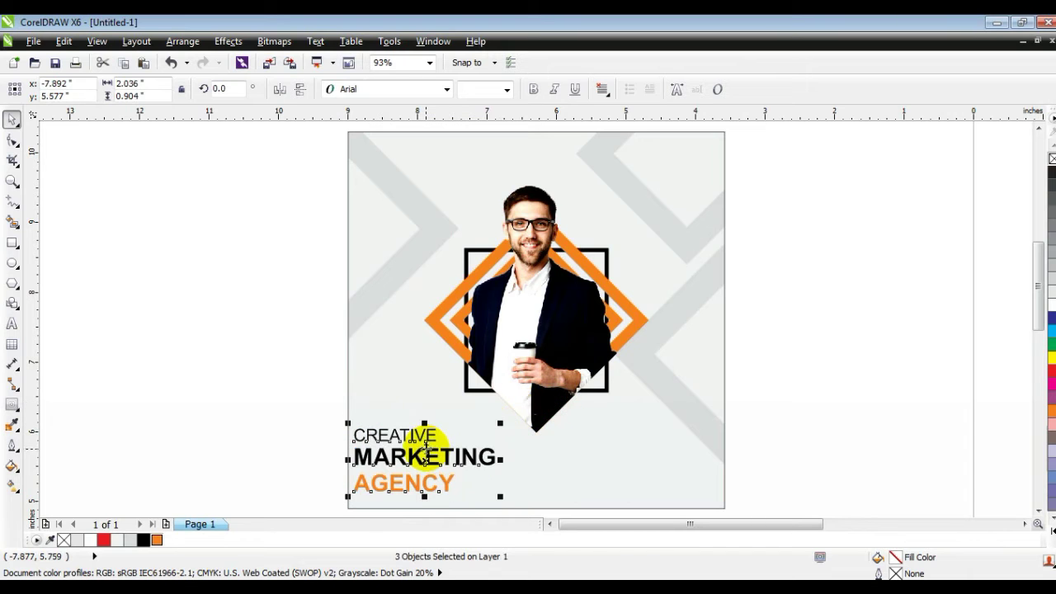
pyautogui.moveTo(429, 445)
pyautogui.mouseDown()
pyautogui.moveTo(454, 396)
pyautogui.moveTo(467, 447)
pyautogui.moveTo(418, 430)
pyautogui.mouseUp()
pyautogui.click(212, 417)
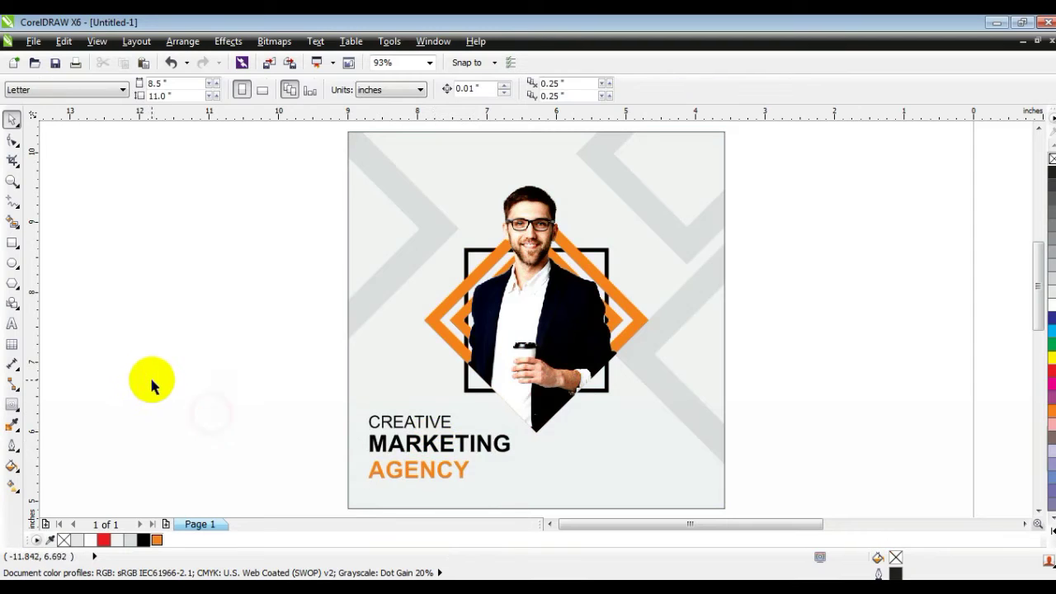
# Draw a horizontal rectangle about 1.67 × 0.37 in to the right of the man's head and fill it solid black.
pyautogui.click(13, 240)
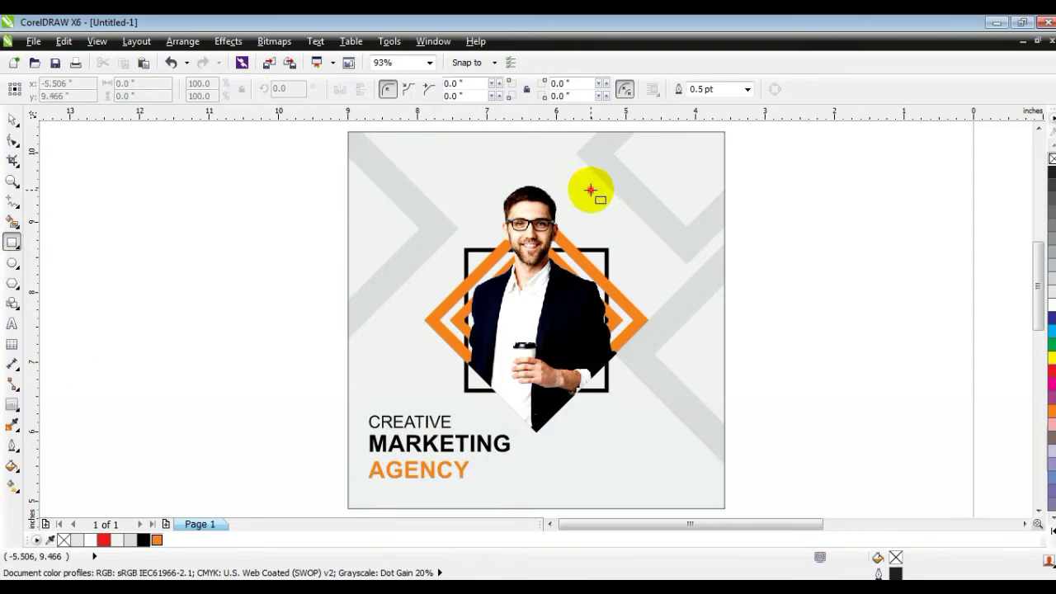
pyautogui.moveTo(591, 191); pyautogui.dragTo(707, 215)
pyautogui.click(11, 121)
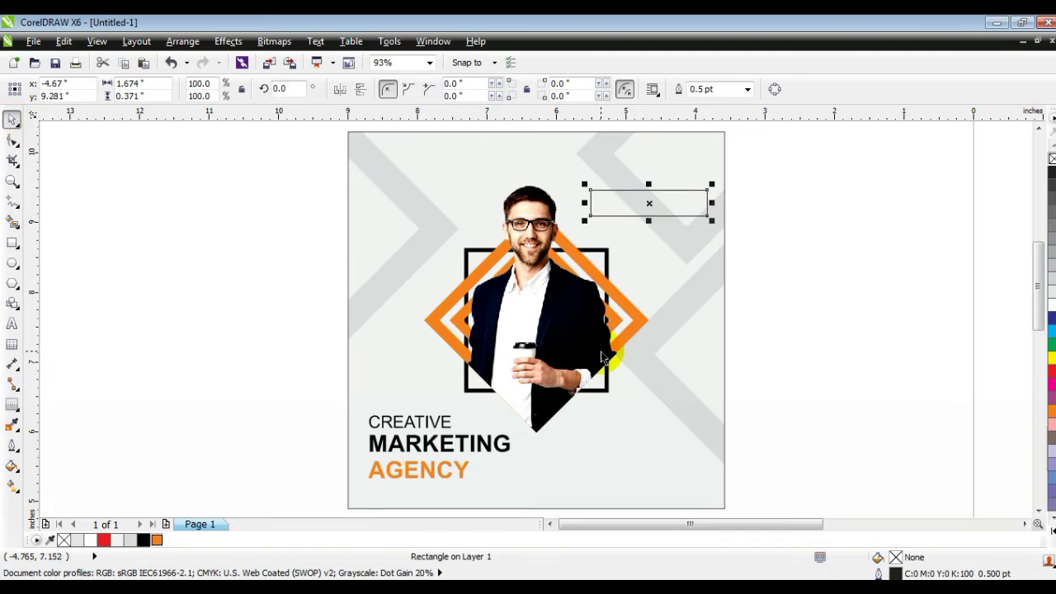
pyautogui.click(144, 540)
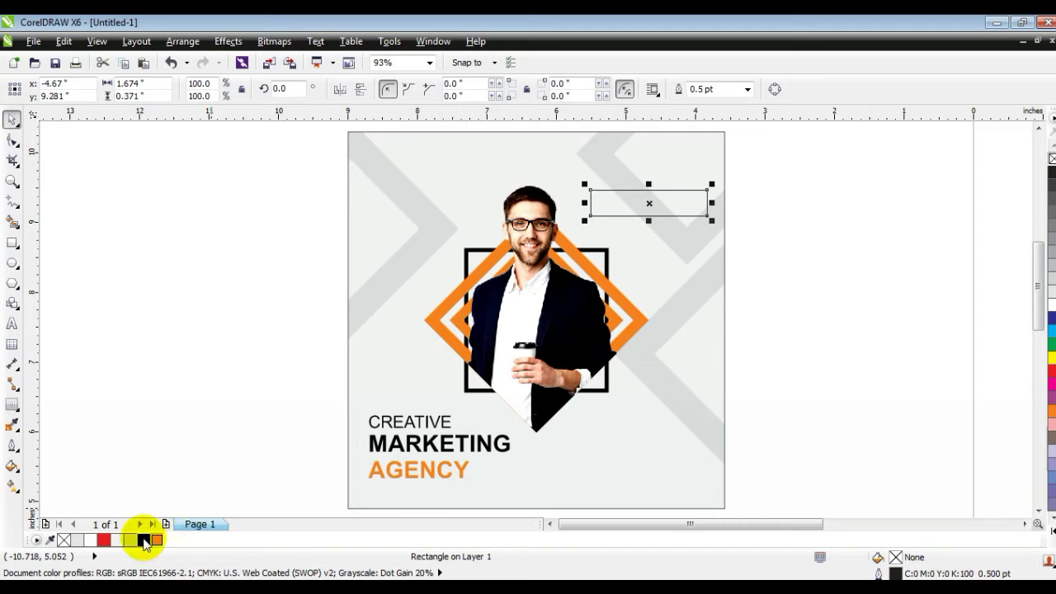
# Make a shortened copy covering the black rectangle's right end, fill it orange, remove both outlines and extend the bar slightly to the left.
pyautogui.moveTo(584, 201); pyautogui.dragTo(669, 203)
pyautogui.click(156, 540)
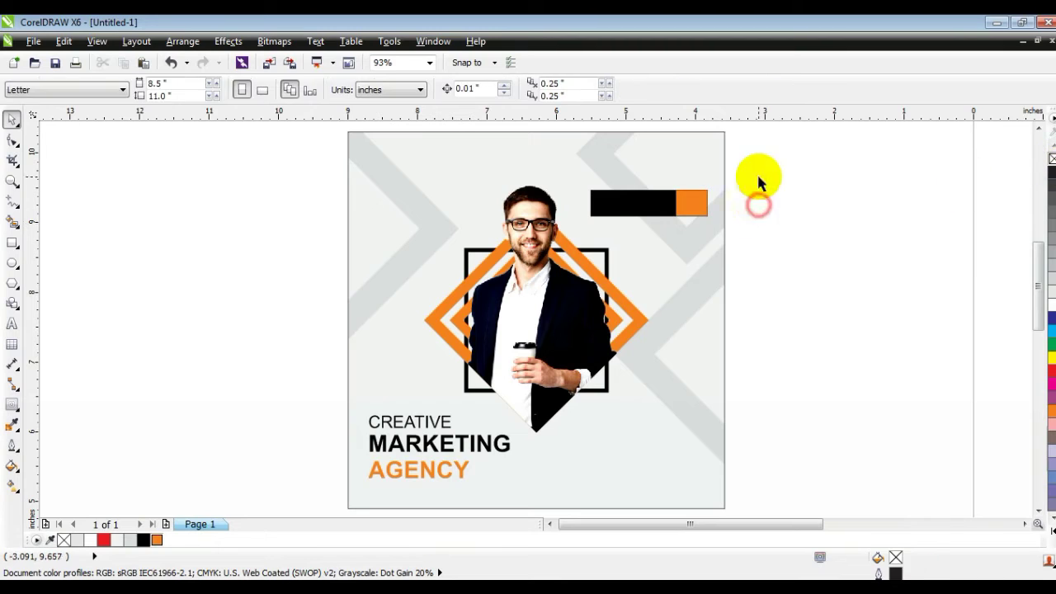
pyautogui.moveTo(759, 192); pyautogui.dragTo(583, 221)
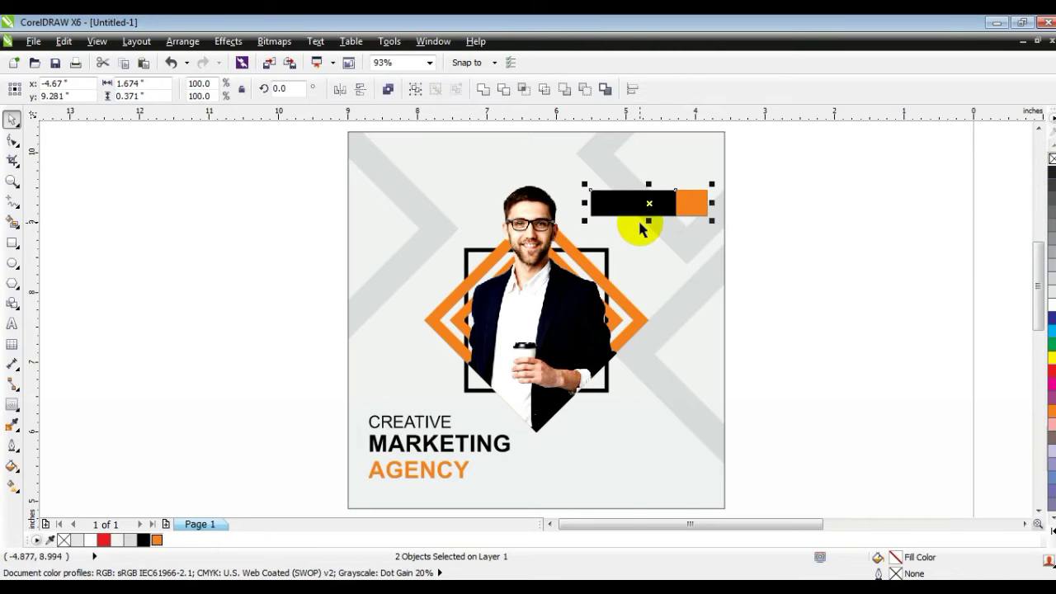
pyautogui.moveTo(578, 203); pyautogui.dragTo(579, 203)
pyautogui.click(780, 242)
# Place the lorem ipsum paragraph above the black and orange bar, bring it to the front and shrink it to fit inside the background.
pyautogui.press('F4')
pyautogui.moveTo(881, 236); pyautogui.dragTo(341, 195)
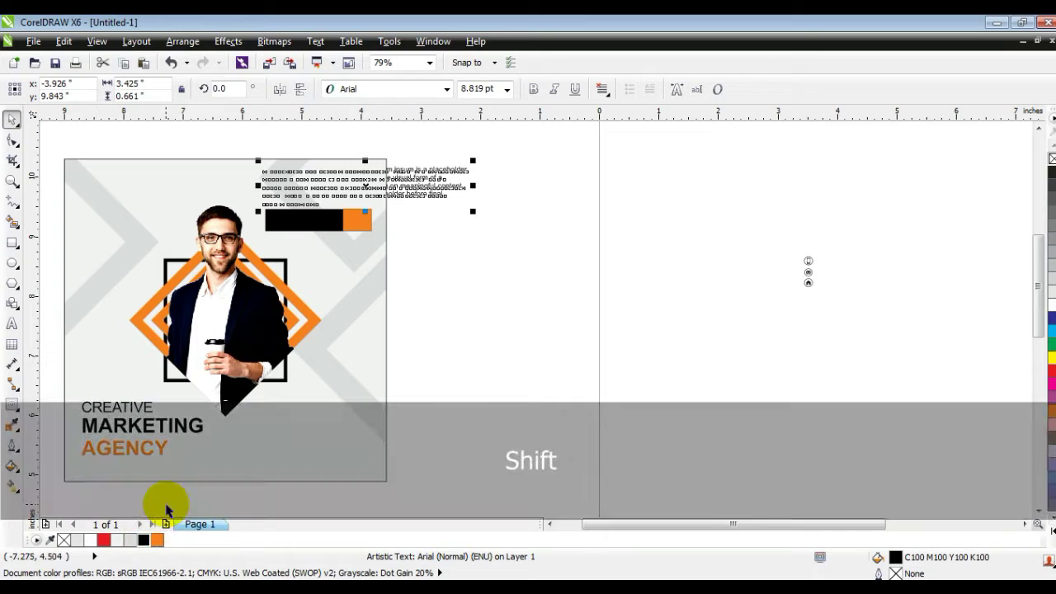
pyautogui.hotkey('shift', 'pageup')
pyautogui.moveTo(472, 211); pyautogui.dragTo(384, 219)
pyautogui.moveTo(323, 193); pyautogui.dragTo(324, 197)
# Move the phone, mail and home icons onto the artwork in front of the background, enlarging and placing them to the right of MARKETING.
pyautogui.moveTo(852, 224); pyautogui.dragTo(741, 334)
pyautogui.moveTo(806, 269); pyautogui.dragTo(337, 441)
pyautogui.hotkey('shift', 'F2')
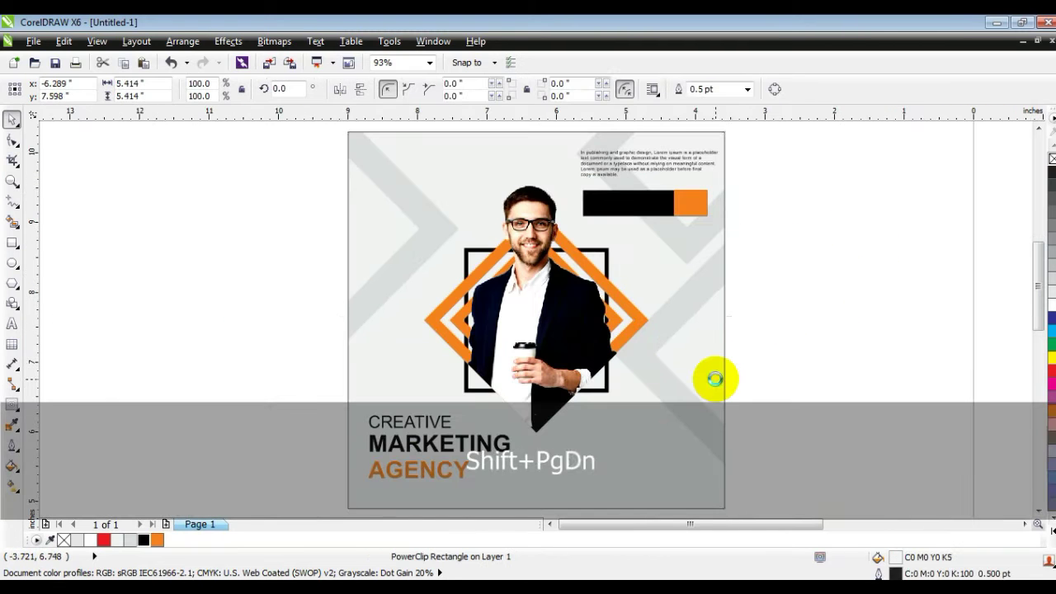
pyautogui.press('Escape')
pyautogui.moveTo(805, 392); pyautogui.dragTo(551, 486)
pyautogui.moveTo(567, 442); pyautogui.dragTo(589, 430)
pyautogui.click(813, 424)
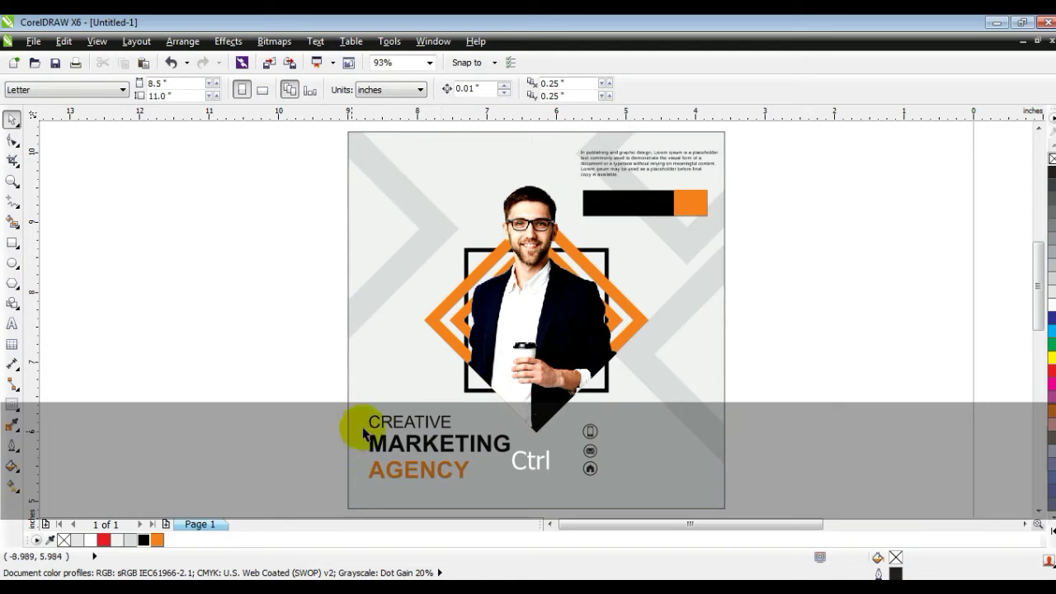
# Copy the CREATIVE text onto the black bar, change its wording to READ MORE and fill it white.
pyautogui.moveTo(399, 429); pyautogui.dragTo(664, 224)
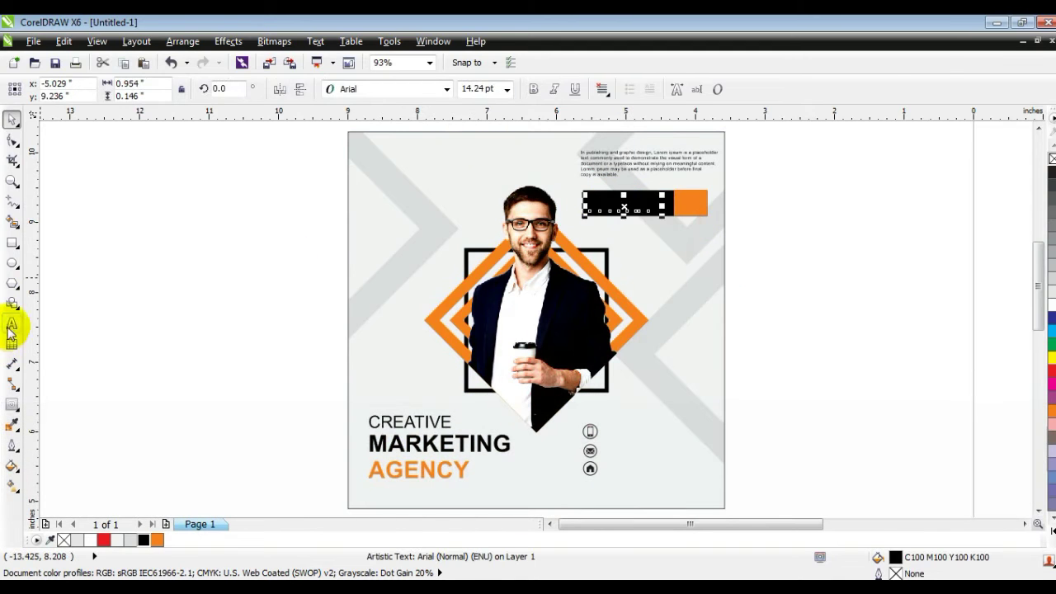
pyautogui.click(11, 325)
pyautogui.hotkey('shift', 'Home')
pyautogui.press('capslock')
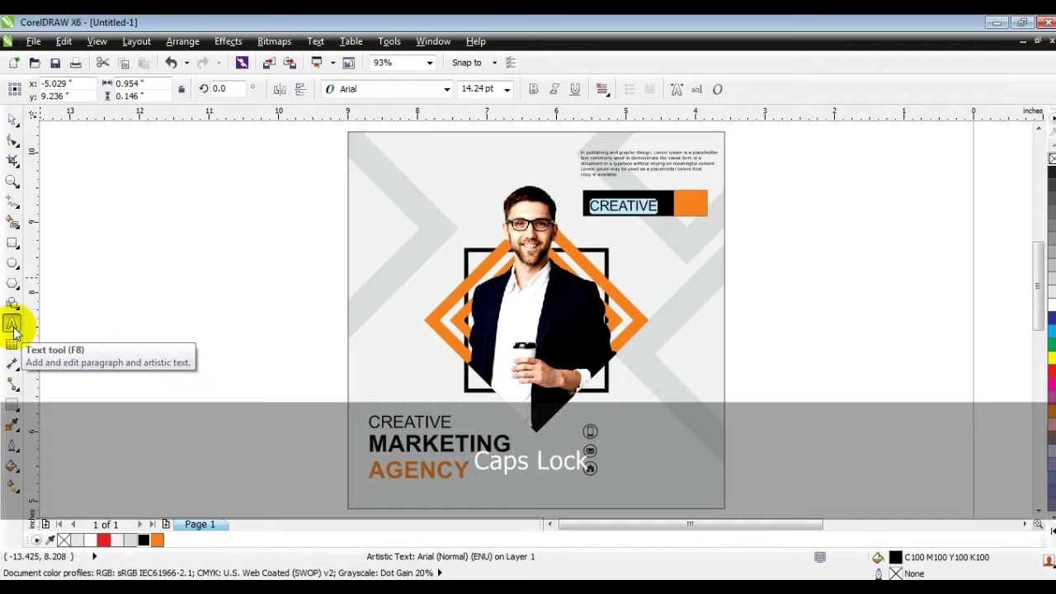
pyautogui.click(11, 119)
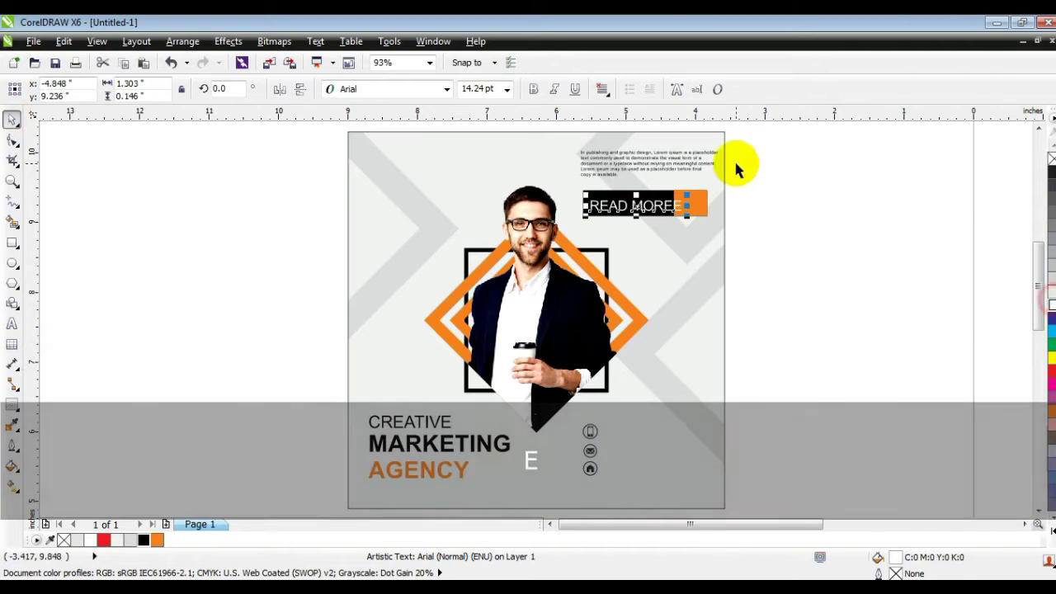
pyautogui.click(13, 322)
pyautogui.press('BackSpace')
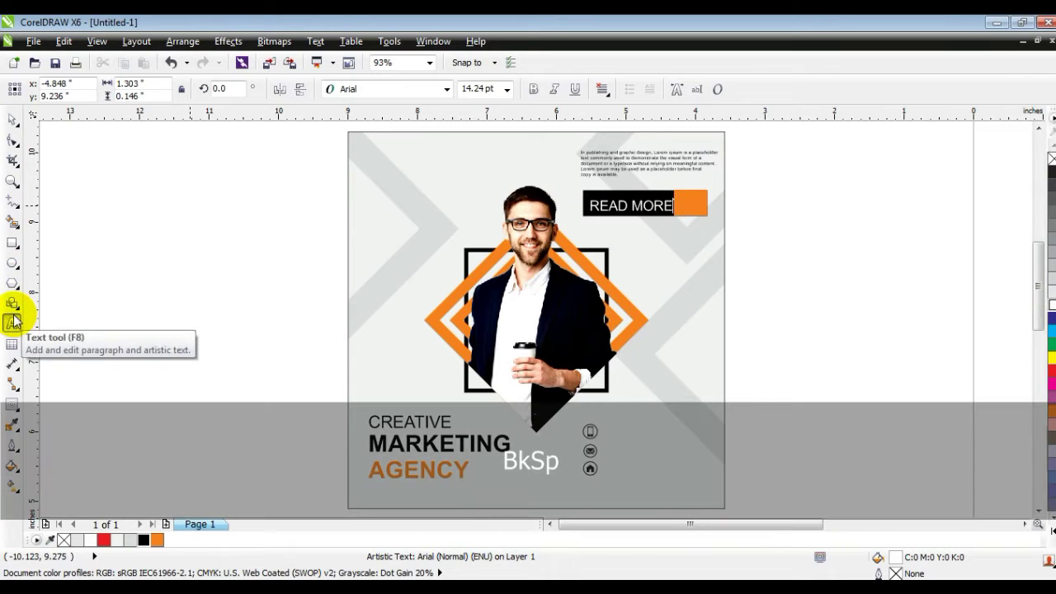
# Make the READ MORE text bold and shrink it to sit centred within the black part of the bar.
pyautogui.click(11, 120)
pyautogui.click(533, 89)
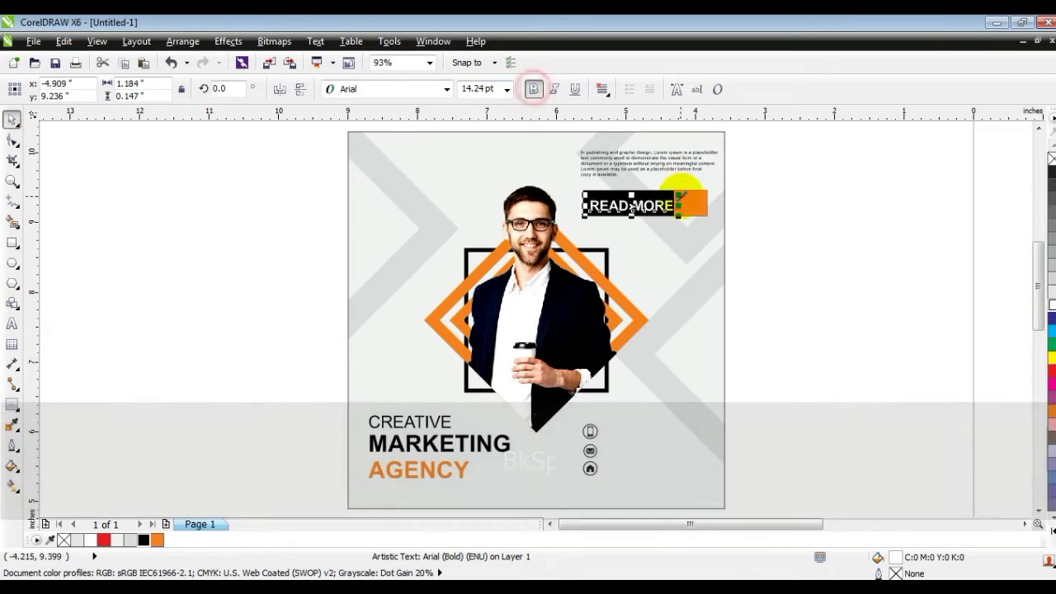
pyautogui.moveTo(677, 218); pyautogui.dragTo(641, 201)
# Draw a small square beside the artwork, rotate it 45°, convert it to curves and delete its left corner to form a right-pointing triangle.
pyautogui.click(11, 244)
pyautogui.moveTo(134, 233); pyautogui.dragTo(173, 270)
pyautogui.click(11, 120)
pyautogui.write('45')
pyautogui.press('Return')
pyautogui.click(12, 142)
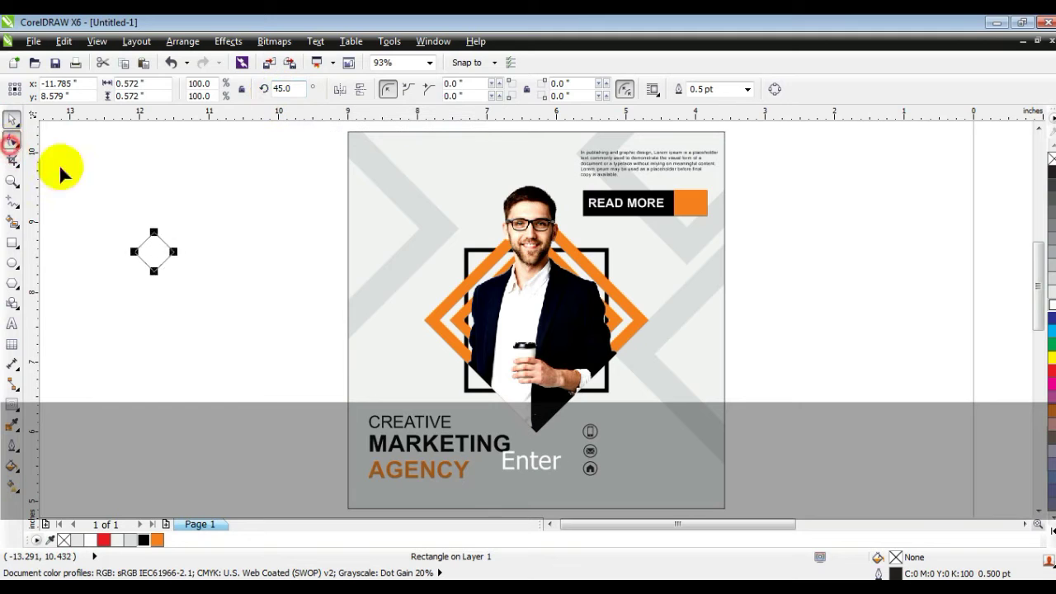
pyautogui.hotkey('ctrl', 'q')
pyautogui.click(10, 122)
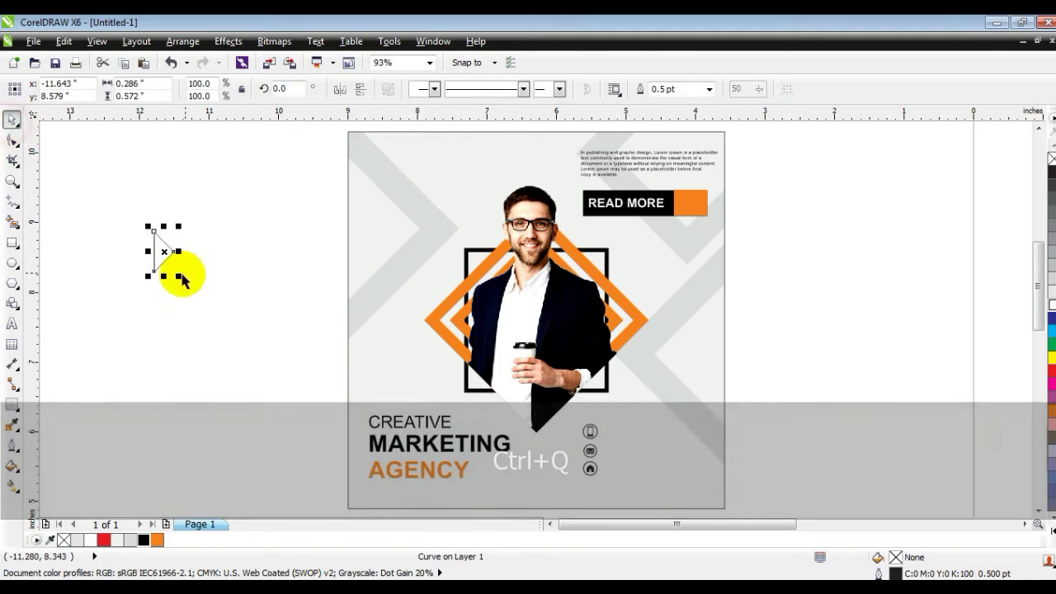
# Shrink the triangle, make it white without an outline and centre it in the orange end of the READ MORE bar.
pyautogui.moveTo(164, 275); pyautogui.dragTo(689, 203)
pyautogui.keyDown('shift'); pyautogui.click(707, 207); pyautogui.keyUp('shift')
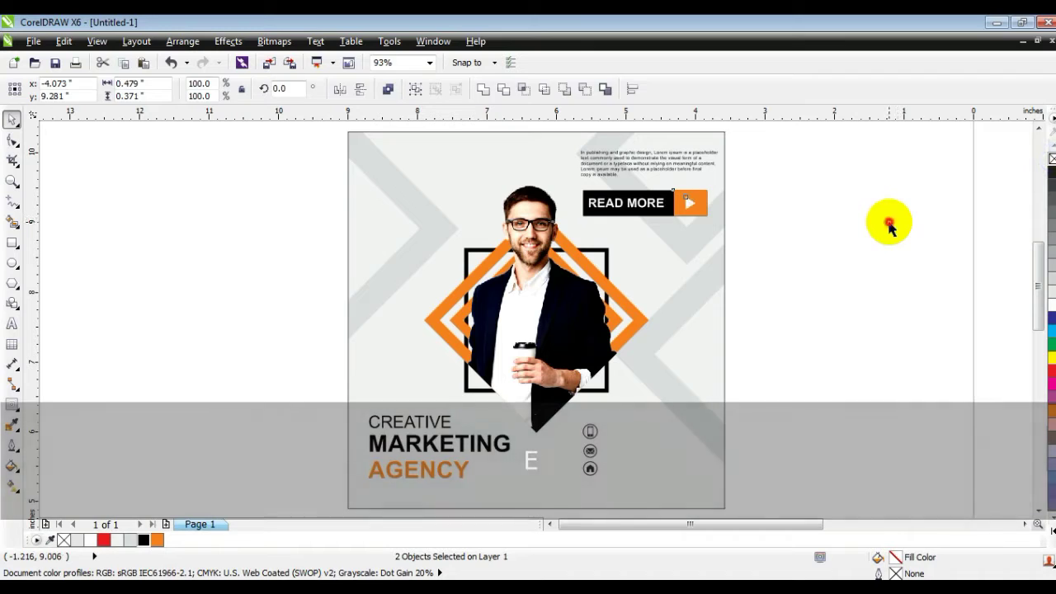
pyautogui.click(780, 148)
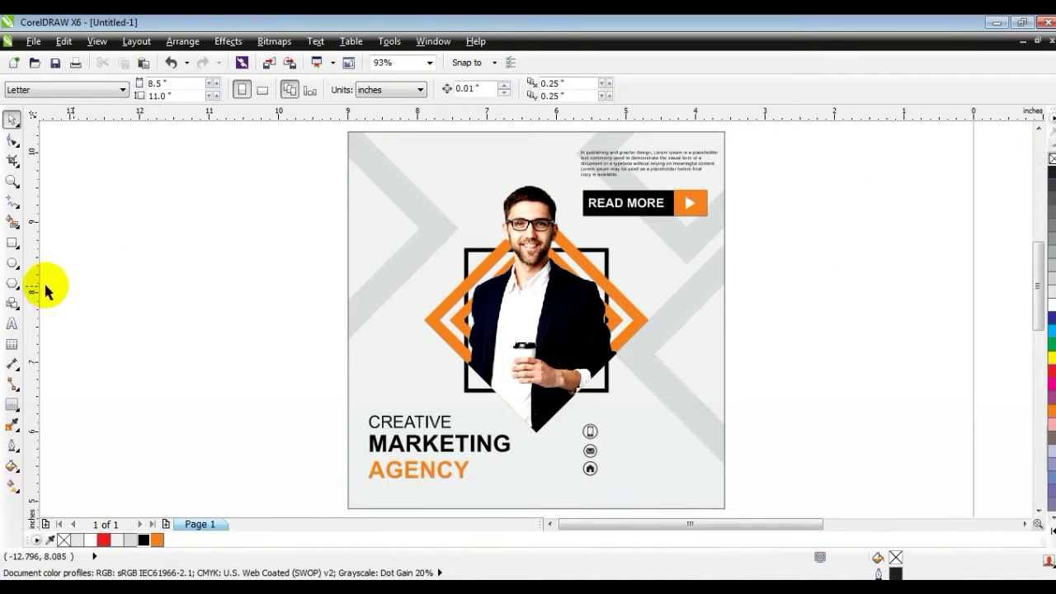
# Draw a larger square in the empty area beside the artwork and rotate it into a diamond about 1.67 in across.
pyautogui.click(12, 242)
pyautogui.moveTo(114, 237); pyautogui.dragTo(196, 321)
pyautogui.click(12, 120)
pyautogui.click(178, 267)
pyautogui.moveTo(198, 231); pyautogui.dragTo(203, 275)
pyautogui.click(220, 264)
# Draw a thin horizontal bar at the diamond's top, widen it to about 2.97 in and duplicate it just below.
pyautogui.click(15, 252)
pyautogui.click(37, 239)
pyautogui.moveTo(69, 225); pyautogui.dragTo(193, 229)
pyautogui.press('space')
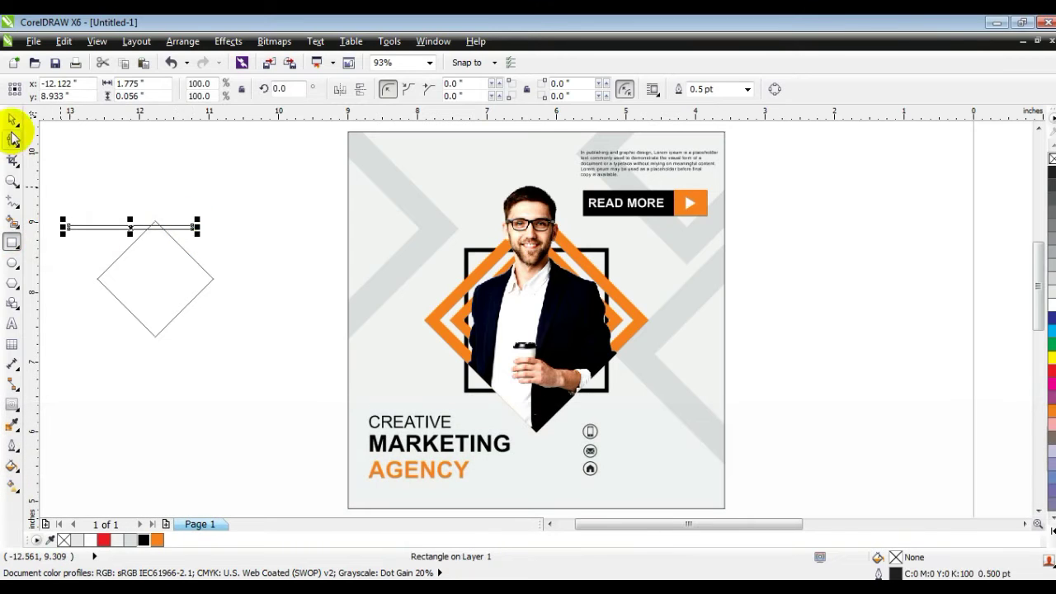
pyautogui.click(198, 225)
pyautogui.click(201, 223)
pyautogui.moveTo(209, 221); pyautogui.dragTo(243, 221)
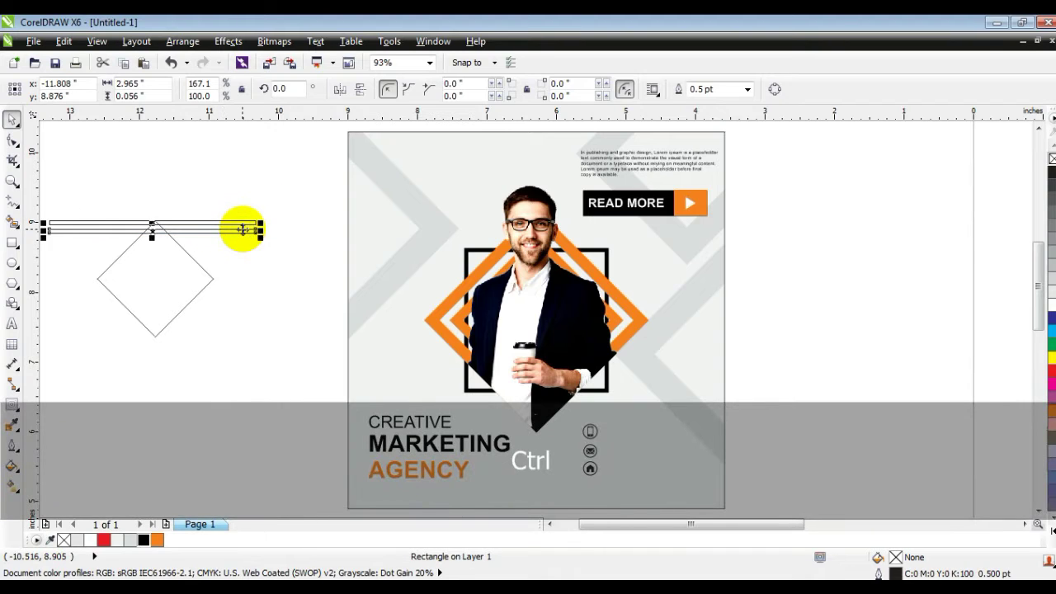
# Repeat the bar duplication down to the diamond's lower tip, making evenly spaced stripes.
pyautogui.hotkey('ctrl', 'r')
pyautogui.hotkey('ctrl', 'r')
pyautogui.hotkey('ctrl', 'r')
pyautogui.hotkey('ctrl', 'r')
pyautogui.hotkey('ctrl', 'r')
pyautogui.hotkey('ctrl', 'r')
pyautogui.hotkey('ctrl', 'r')
pyautogui.hotkey('ctrl', 'r')
pyautogui.hotkey('ctrl', 'r')
pyautogui.hotkey('ctrl', 'r')
pyautogui.hotkey('ctrl', 'r')
pyautogui.hotkey('ctrl', 'r')
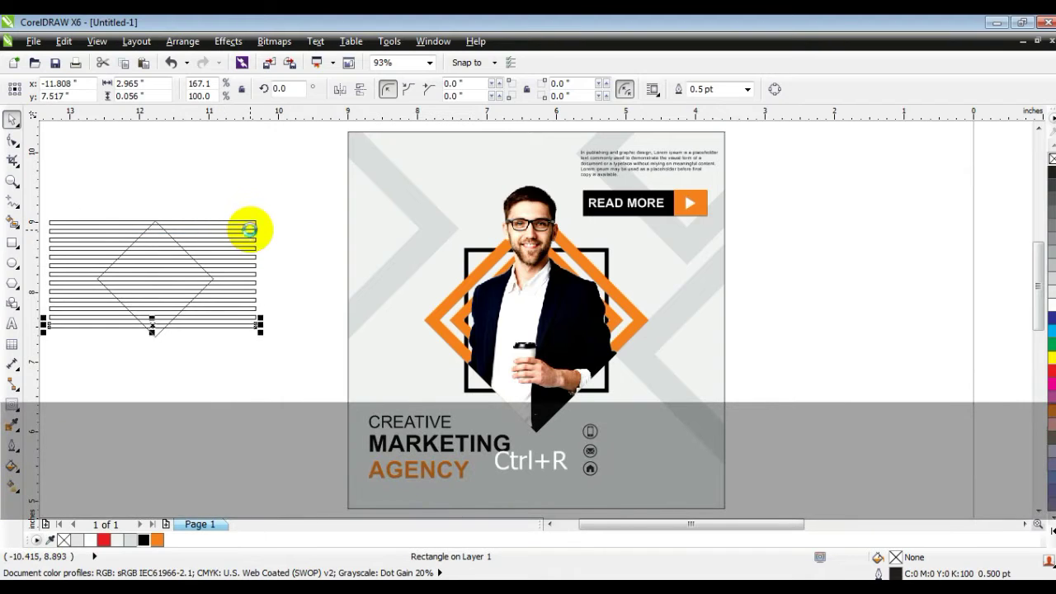
# Merge all the stripes into one curve and PowerClip it inside the diamond.
pyautogui.moveTo(274, 204); pyautogui.dragTo(241, 359)
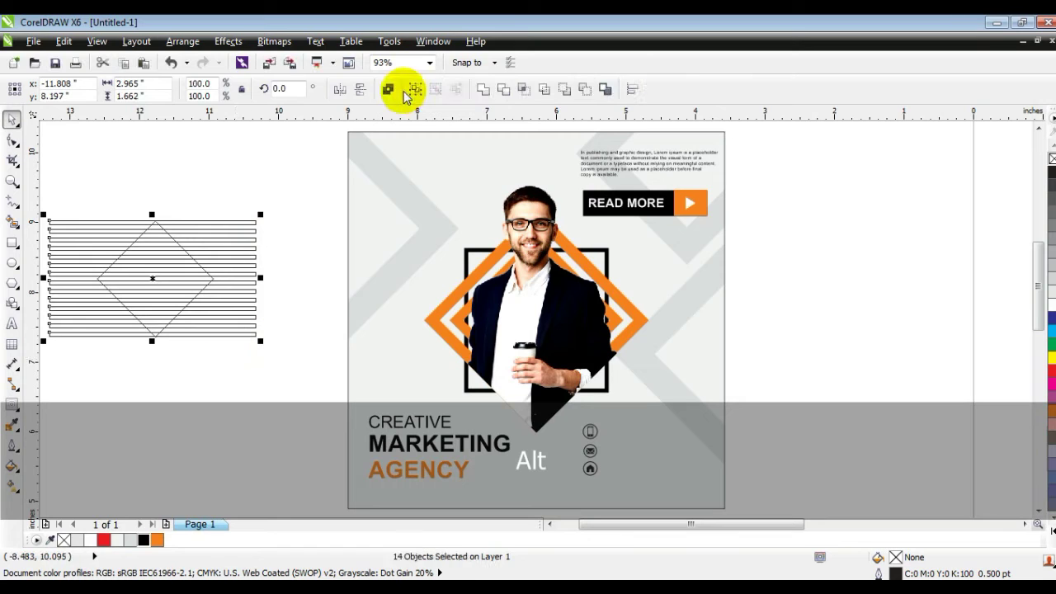
pyautogui.click(471, 89)
pyautogui.press('w')
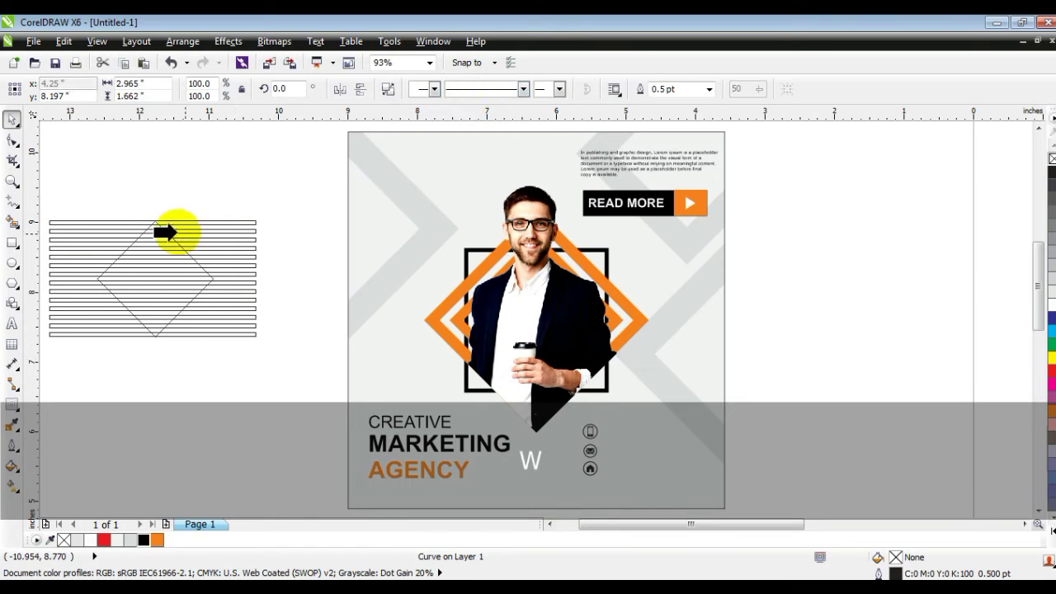
pyautogui.click(153, 220)
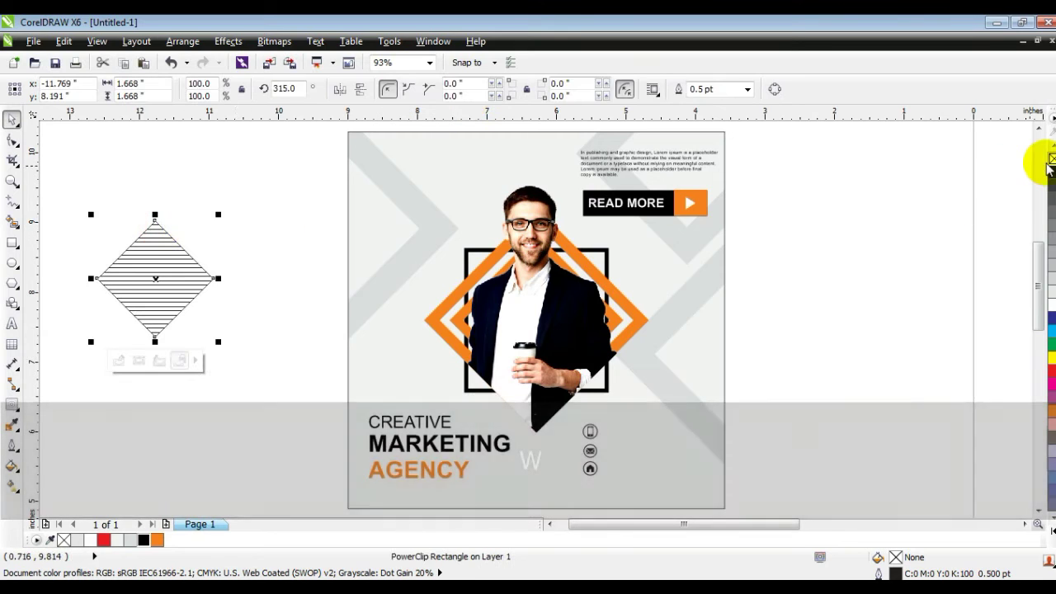
# Remove the diamond's outline, then edit its PowerClip contents to make the stripes solid black without outlines.
pyautogui.rightClick(1051, 160)
pyautogui.press('d')
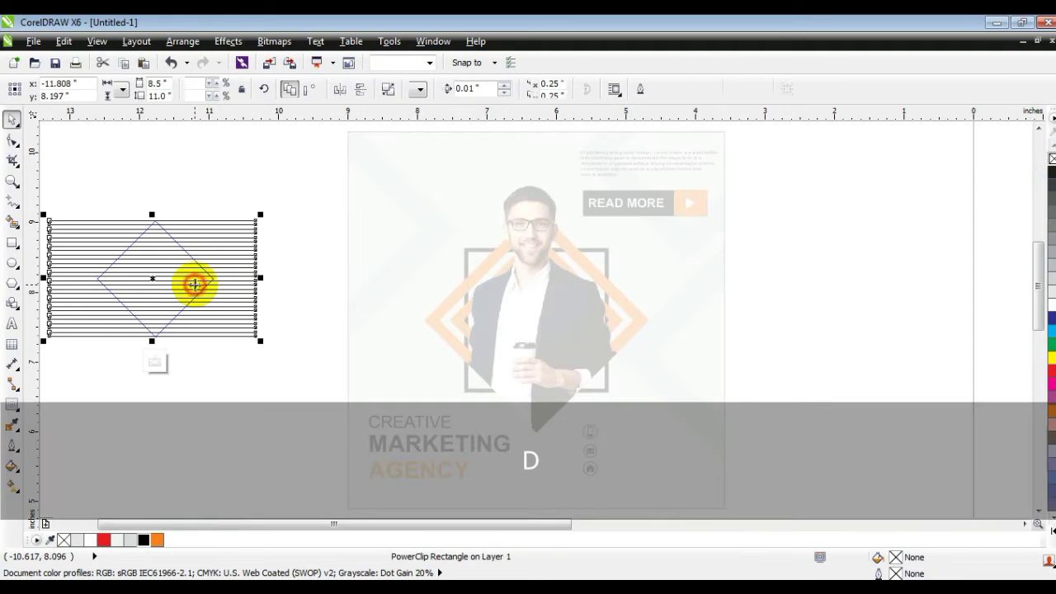
pyautogui.click(1051, 173)
pyautogui.rightClick(1050, 160)
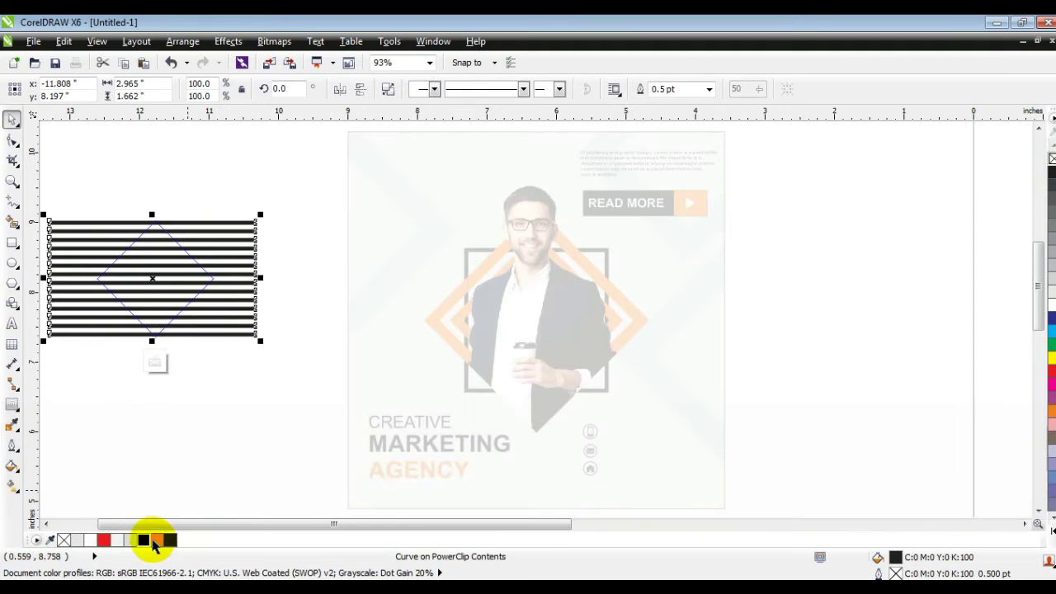
pyautogui.click(143, 541)
pyautogui.press('f')
# Scale the striped diamond to about 0.8 in, place one at each side tip of the orange frame and order both behind the frame.
pyautogui.moveTo(218, 341); pyautogui.dragTo(644, 323)
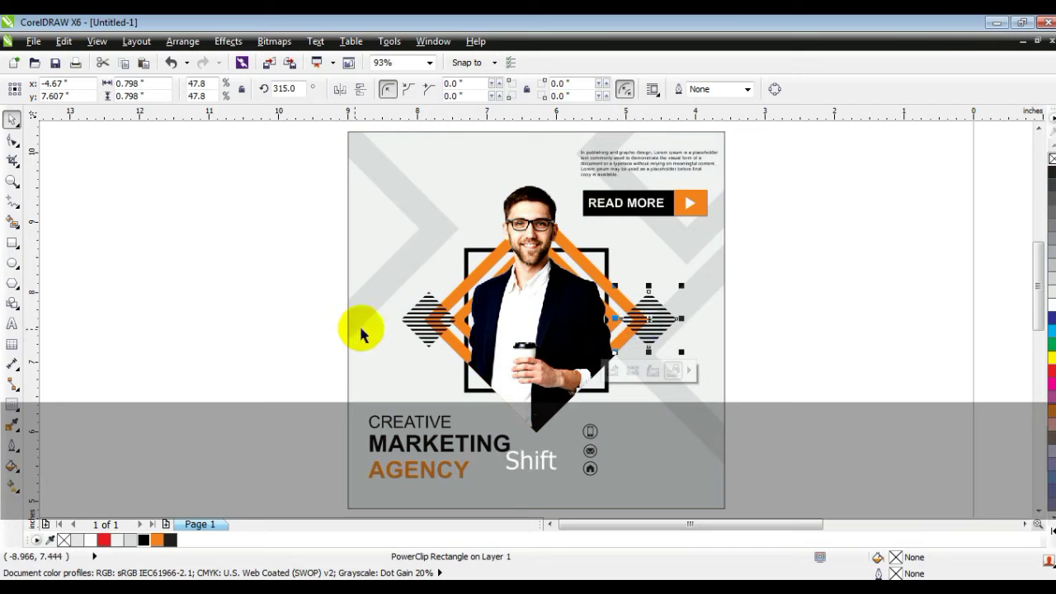
pyautogui.keyDown('shift'); pyautogui.click(412, 319); pyautogui.keyUp('shift')
pyautogui.hotkey('ctrl', 'pageup')
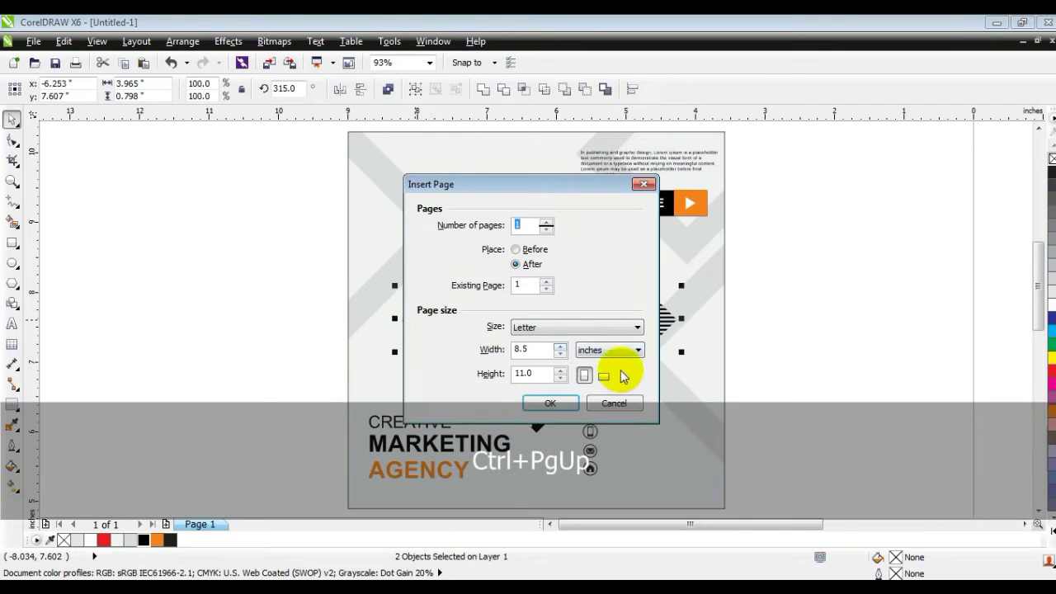
pyautogui.click(617, 401)
pyautogui.hotkey('shift', 'pagedown')
pyautogui.hotkey('ctrl', 'pageup')
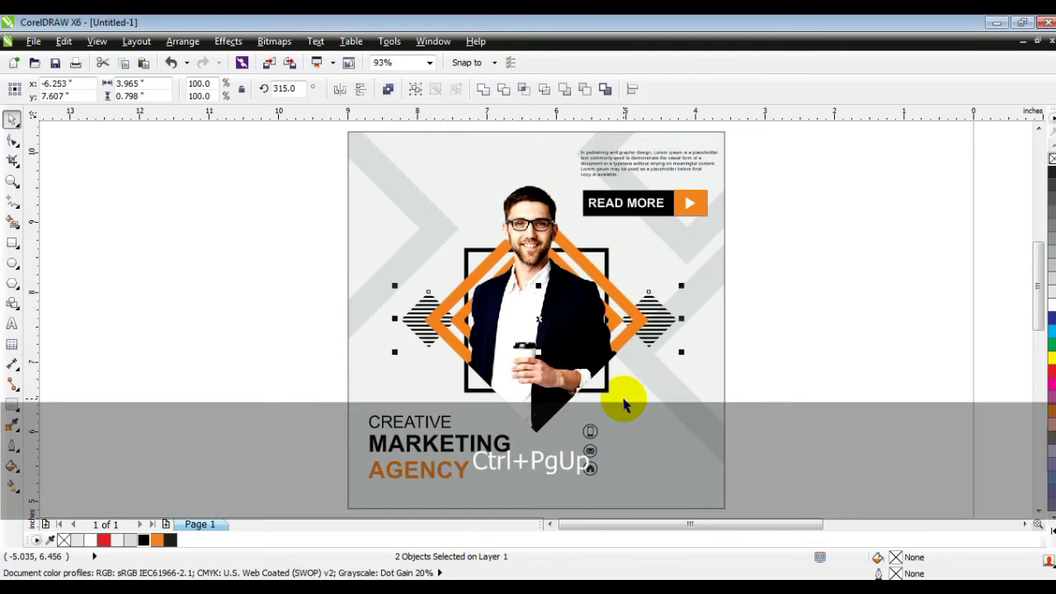
pyautogui.press('Escape')
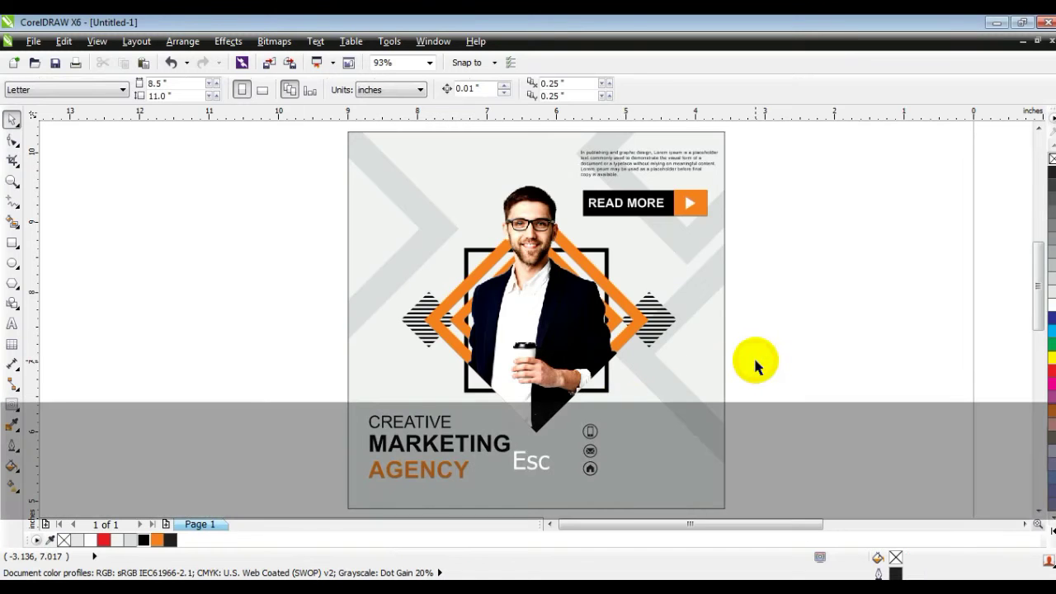
# Draw a circle about 0.6 in across to the left of the man's head and set its outline width to 2.0 pt.
pyautogui.click(12, 262)
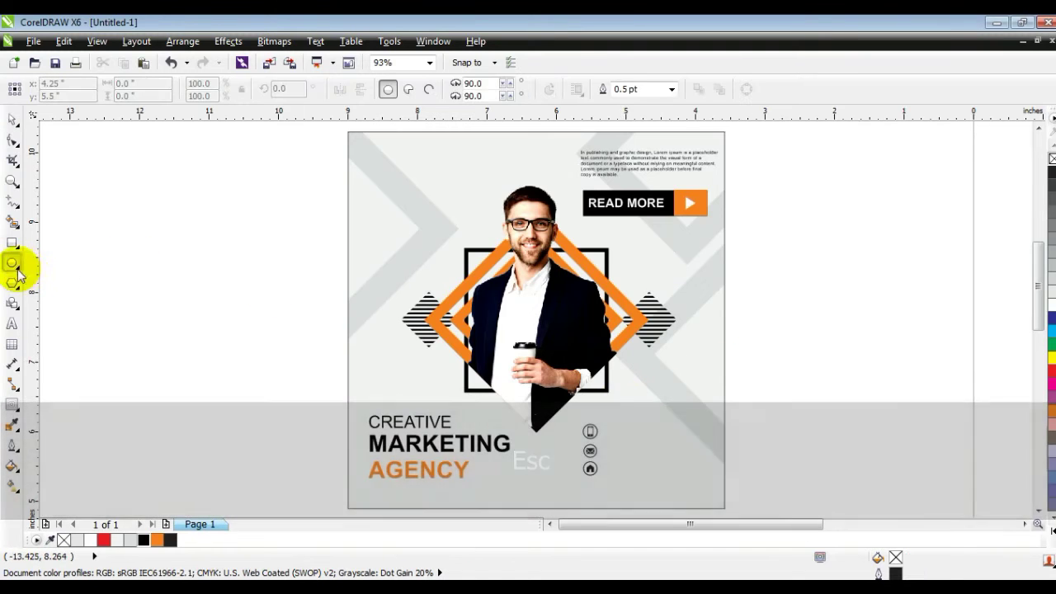
pyautogui.moveTo(409, 179); pyautogui.dragTo(461, 230)
pyautogui.click(671, 89)
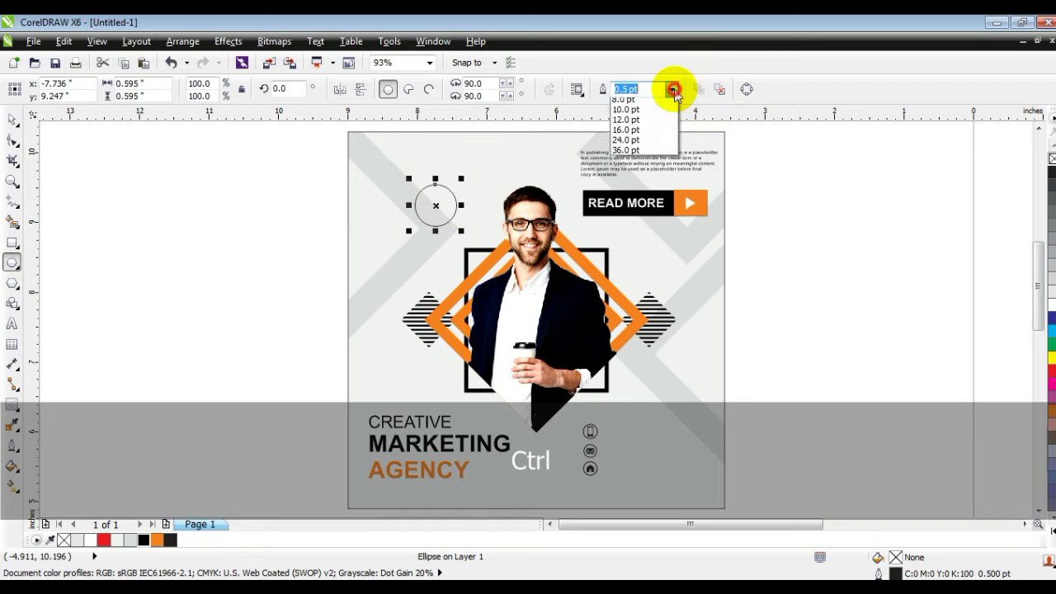
pyautogui.click(632, 167)
pyautogui.click(12, 121)
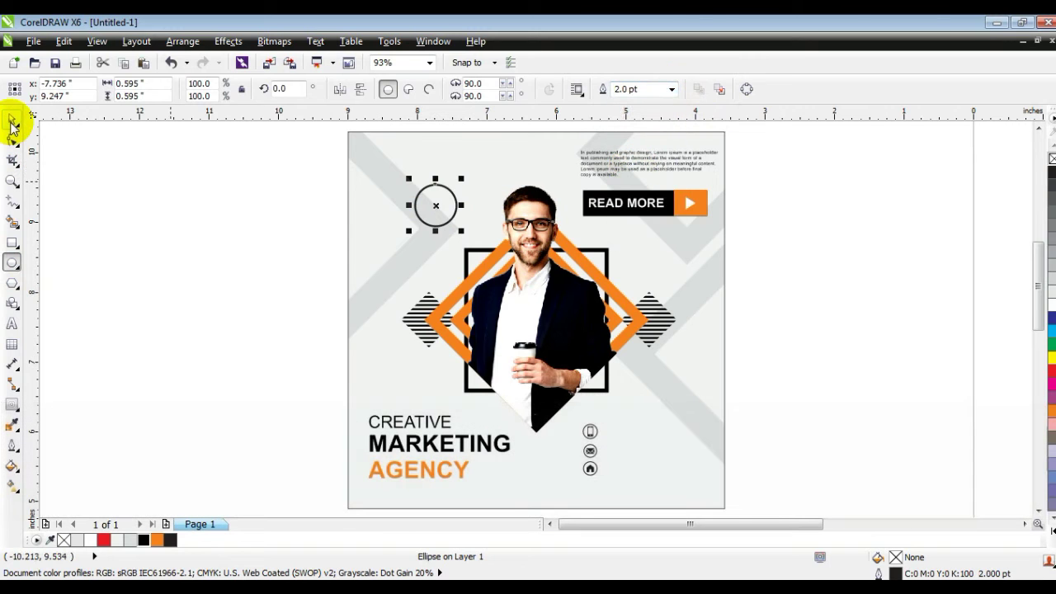
# Make the large circle's outline orange and place a black-outlined copy about 0.26 in across beside the right-hand striped diamond.
pyautogui.rightClick(156, 540)
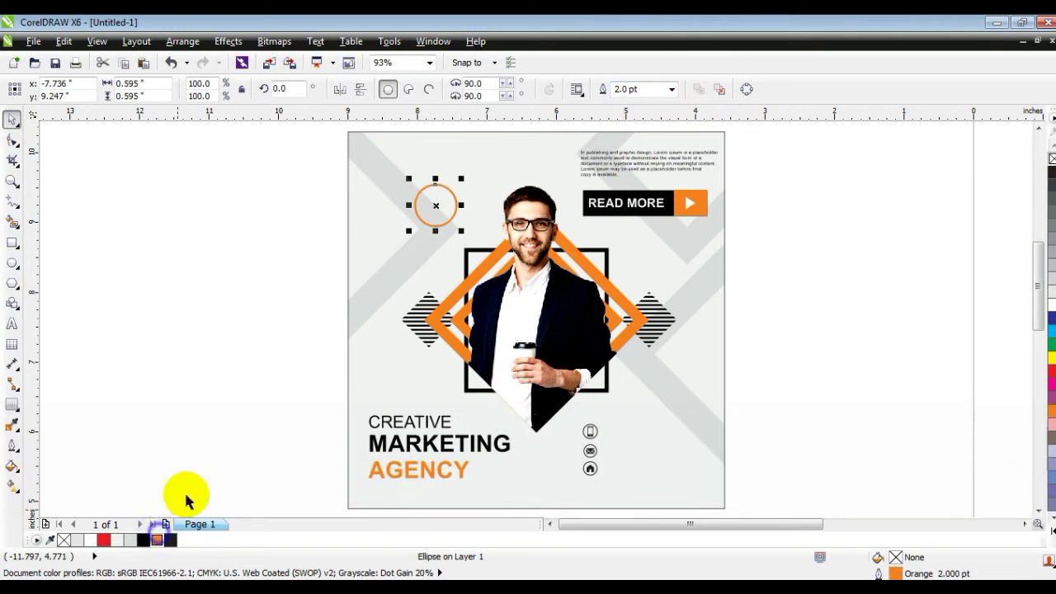
pyautogui.click(451, 193)
pyautogui.hotkey('ctrl', 'z')
pyautogui.click(451, 190)
pyautogui.moveTo(461, 180); pyautogui.dragTo(695, 321)
pyautogui.rightClick(439, 205)
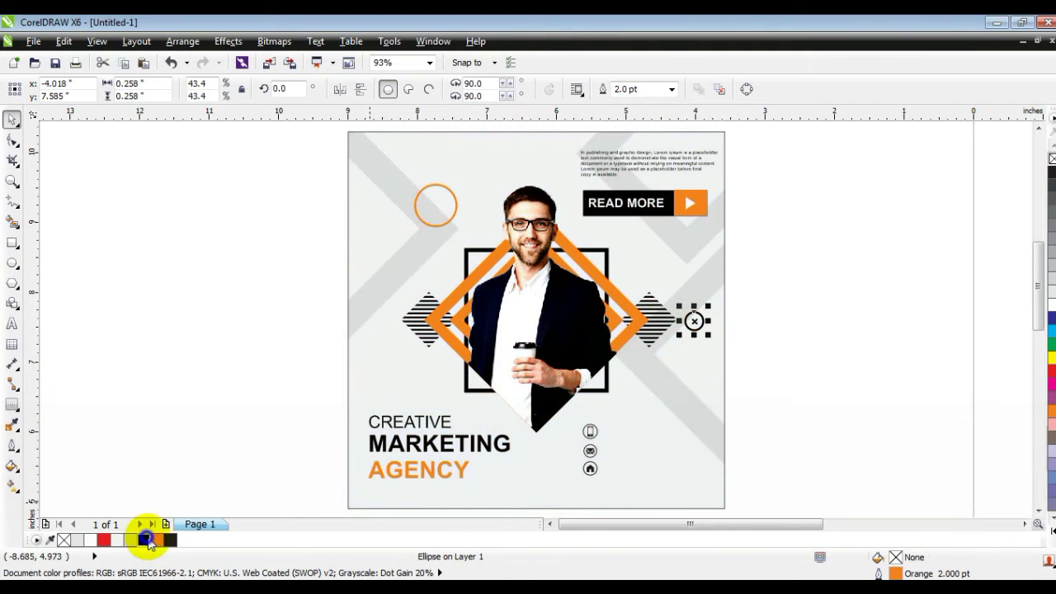
pyautogui.rightClick(146, 540)
# Duplicate the small circle to the right of the MARKETING AGENCY headline and give the copy an orange outline.
pyautogui.moveTo(689, 321); pyautogui.dragTo(542, 460)
pyautogui.rightClick(542, 460)
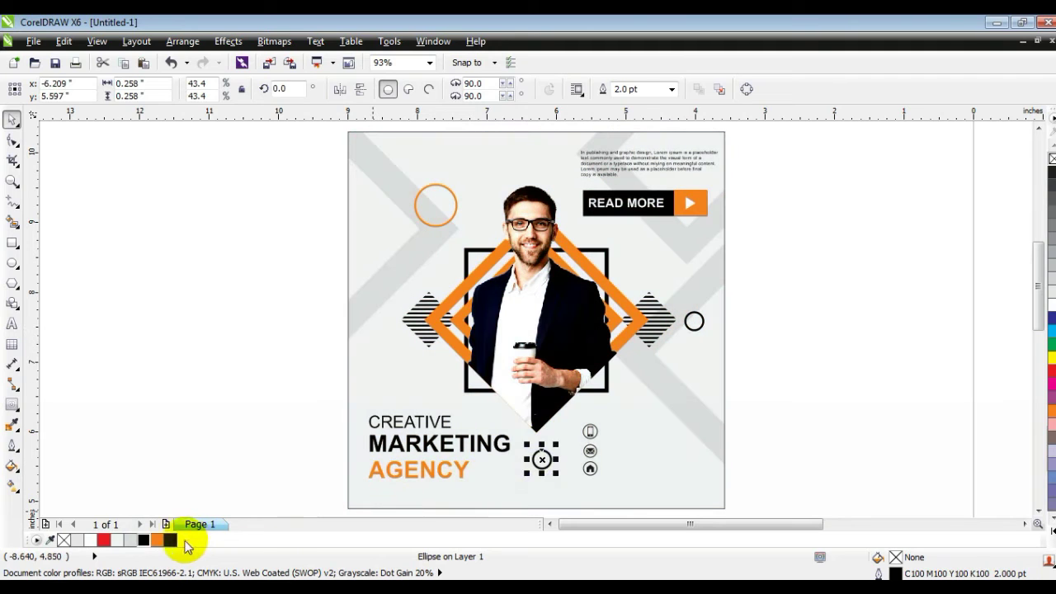
pyautogui.rightClick(157, 540)
pyautogui.click(203, 379)
pyautogui.click(779, 355)
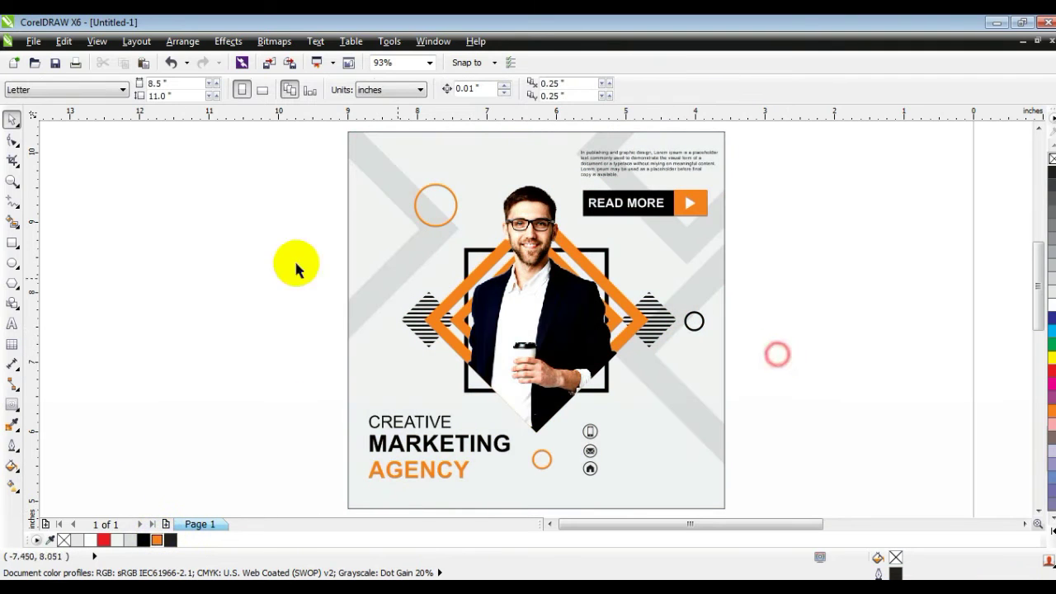
pyautogui.click(199, 245)
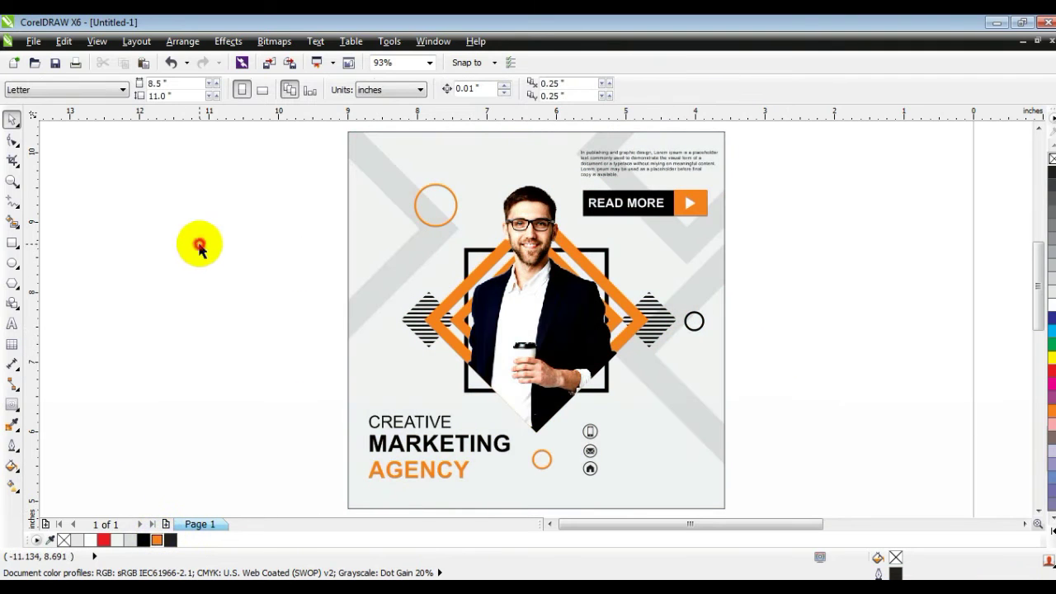
# Draw a narrow rectangle with fully rounded ends beside the design, tilt it and cross it with a mirrored copy to form an X.
pyautogui.click(13, 243)
pyautogui.moveTo(137, 228)
pyautogui.mouseDown()
pyautogui.moveTo(143, 255)
pyautogui.moveTo(128, 263)
pyautogui.mouseUp()
pyautogui.click(11, 140)
pyautogui.click(10, 124)
pyautogui.click(139, 238)
pyautogui.moveTo(149, 219)
pyautogui.mouseDown()
pyautogui.moveTo(174, 252)
pyautogui.moveTo(155, 260)
pyautogui.moveTo(163, 229)
pyautogui.mouseUp()
pyautogui.click(174, 252)
pyautogui.click(145, 239)
pyautogui.click(146, 239)
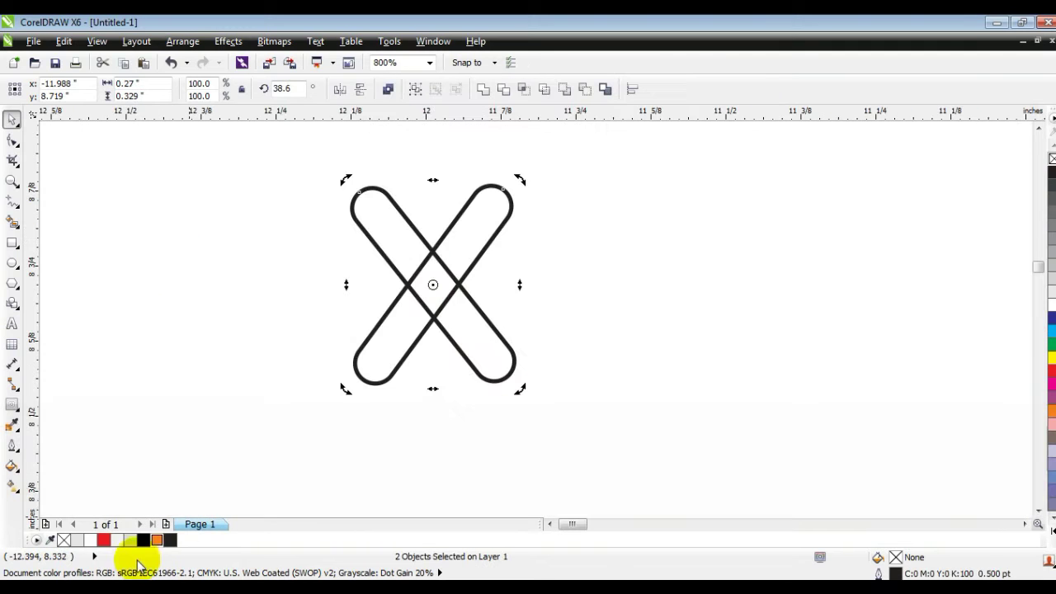
# Fill the two crossed bars with black and weld them into a single X shape.
pyautogui.click(143, 542)
pyautogui.click(483, 90)
pyautogui.press('F3')
pyautogui.press('F3')
pyautogui.press('F3')
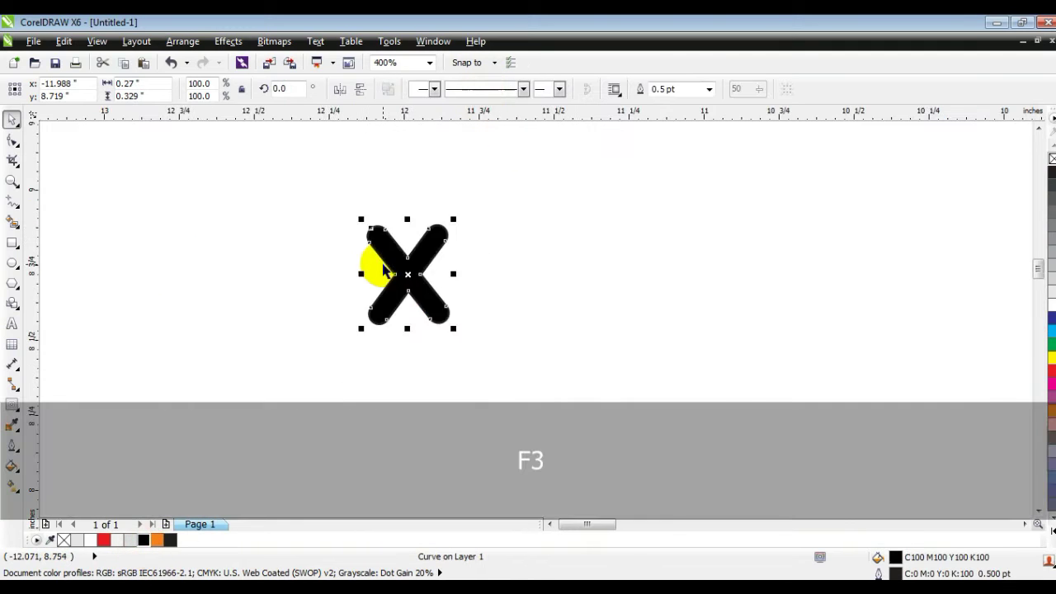
# Shrink the X and duplicate it at even spacing into two rows of five.
pyautogui.moveTo(395, 276); pyautogui.dragTo(390, 271)
pyautogui.moveTo(324, 206); pyautogui.dragTo(870, 443)
pyautogui.hotkey('shift', 'F2')
pyautogui.press('Escape')
pyautogui.moveTo(248, 244); pyautogui.dragTo(260, 245)
pyautogui.hotkey('ctrl', 'r')
pyautogui.hotkey('ctrl', 'r')
pyautogui.hotkey('ctrl', 'r')
pyautogui.moveTo(360, 217); pyautogui.dragTo(259, 252)
# Place the block of X marks above the CREATIVE headline and a copy below the READ MORE button, then preview the design full screen.
pyautogui.moveTo(218, 219); pyautogui.dragTo(498, 390)
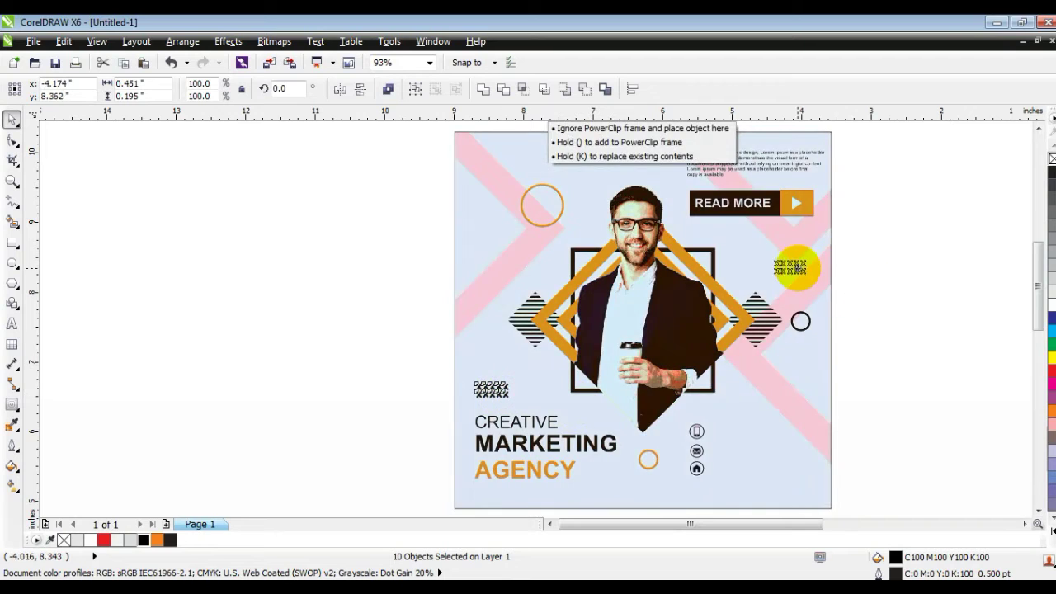
pyautogui.click(872, 291)
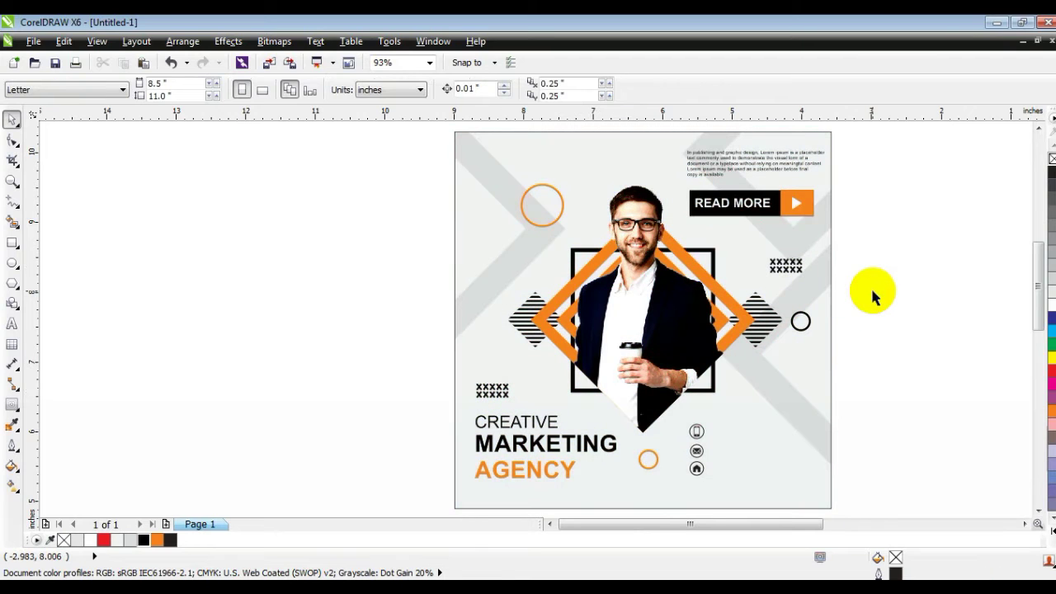
pyautogui.press('F9')
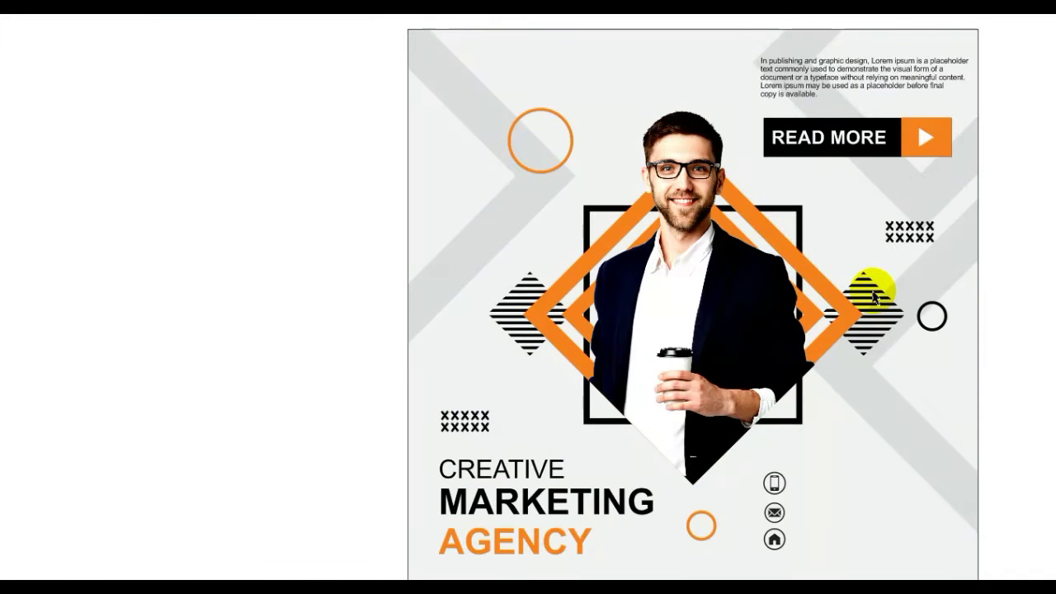